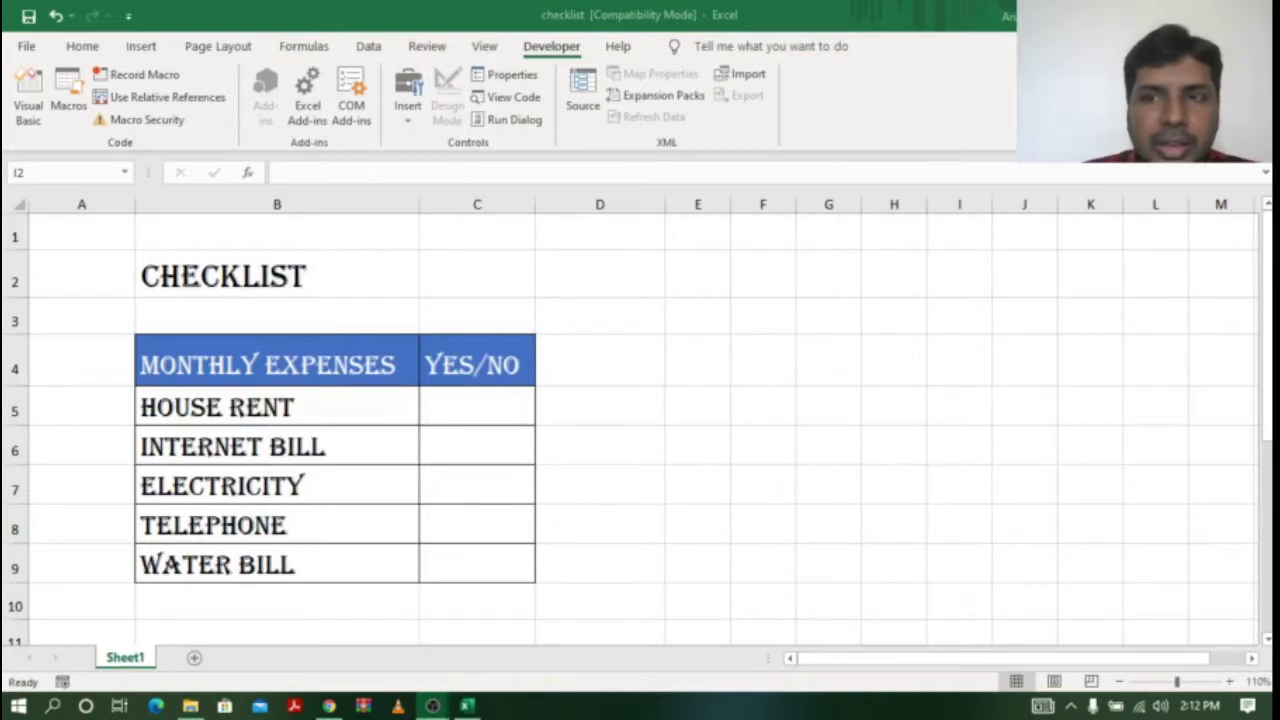
- Look over the checklist title, the monthly expense items in column B and the empty YES/NO cells C5 to C9
{"action": "left_click", "coordinate": [367, 266]}
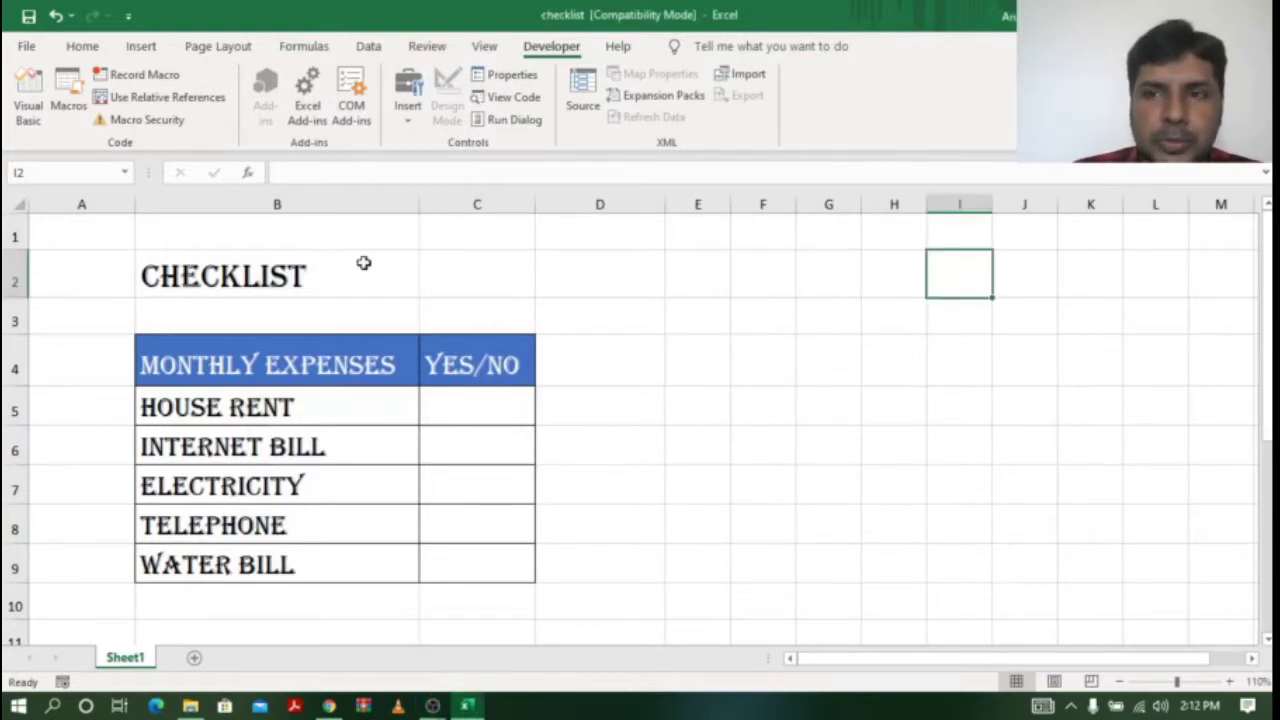
{"action": "left_click", "coordinate": [325, 275]}
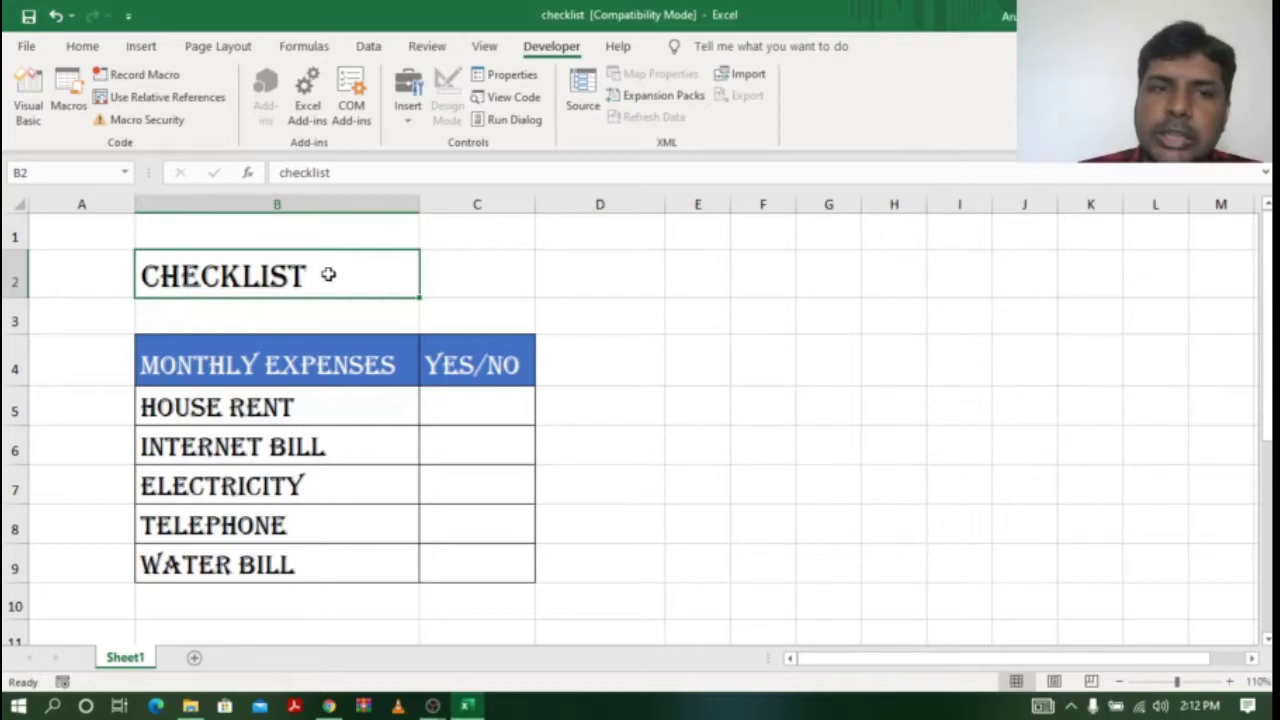
{"action": "left_click", "coordinate": [330, 706]}
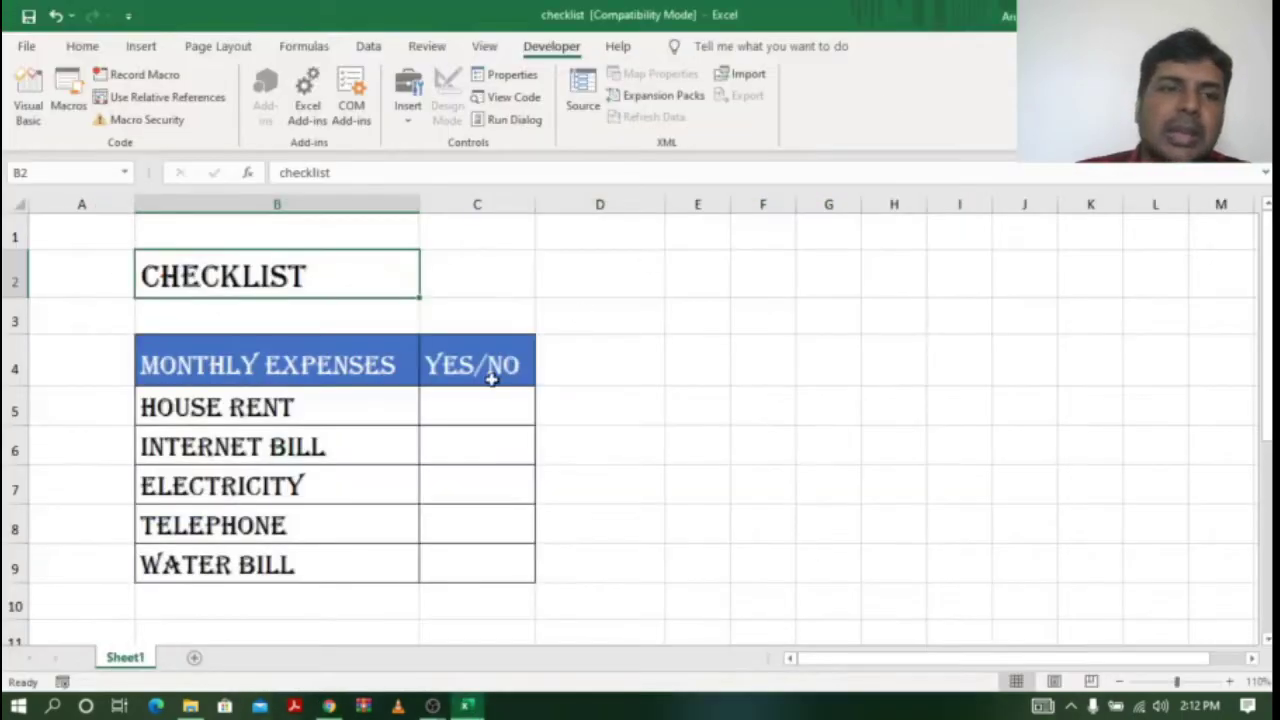
{"action": "left_click", "coordinate": [491, 371]}
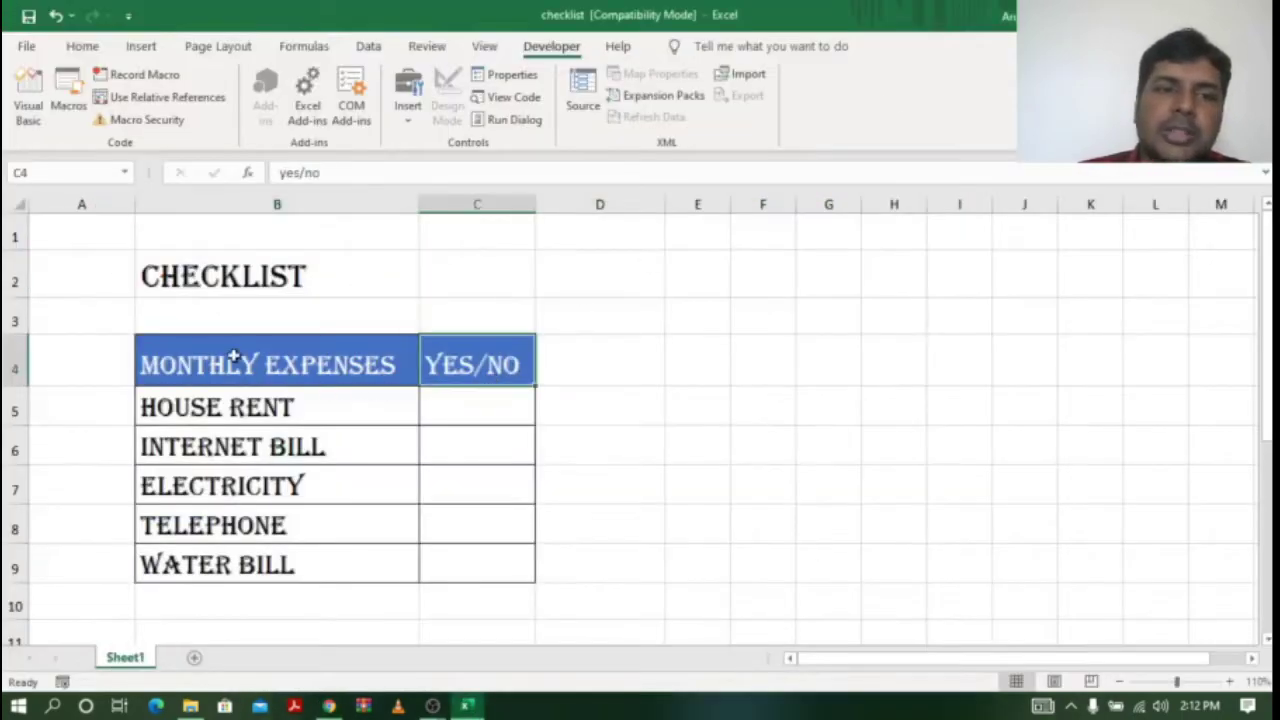
{"action": "left_click_drag", "start_coordinate": [235, 356], "coordinate": [463, 563]}
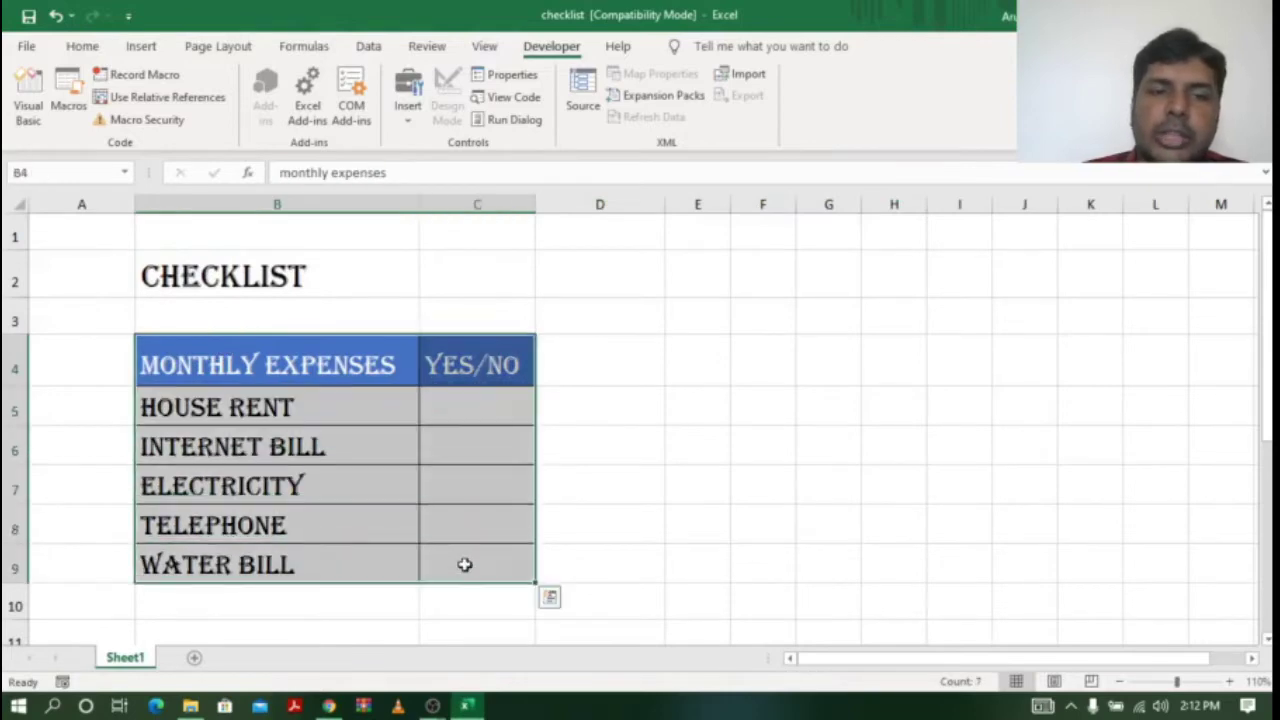
{"action": "left_click", "coordinate": [326, 203]}
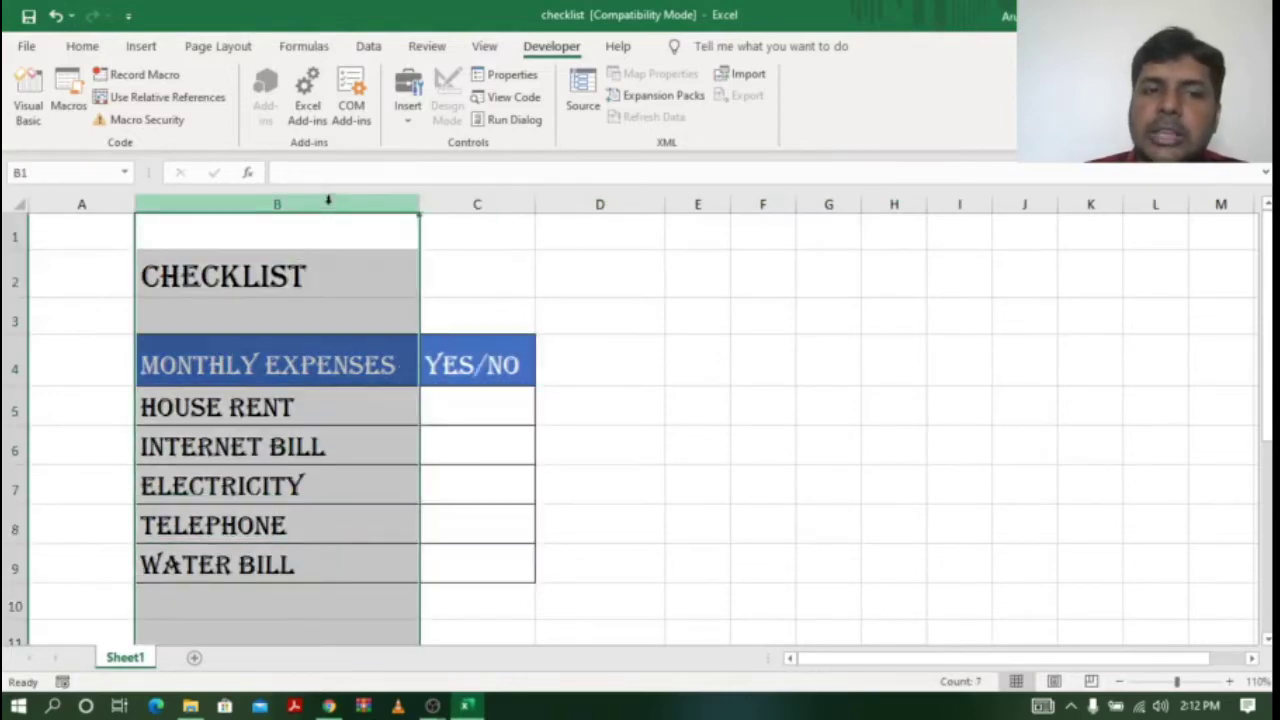
{"action": "left_click", "coordinate": [476, 203]}
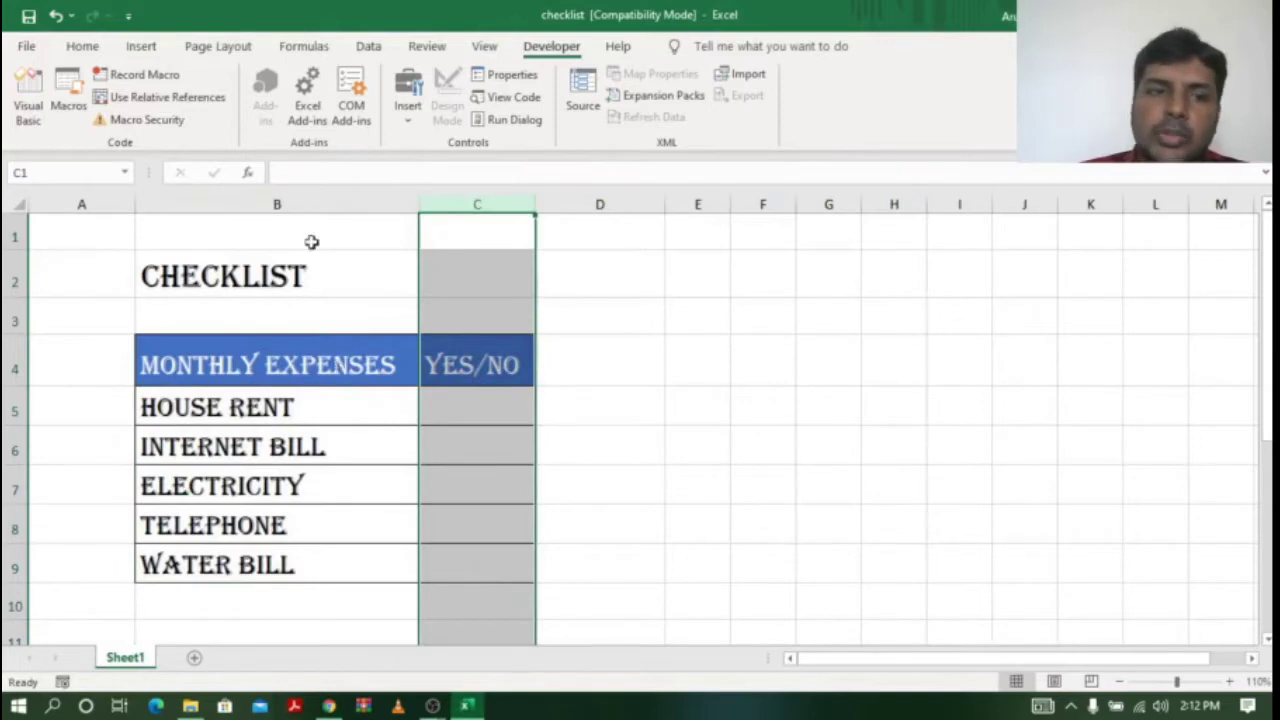
{"action": "left_click", "coordinate": [334, 201]}
{"action": "left_click_drag", "start_coordinate": [260, 400], "coordinate": [262, 564]}
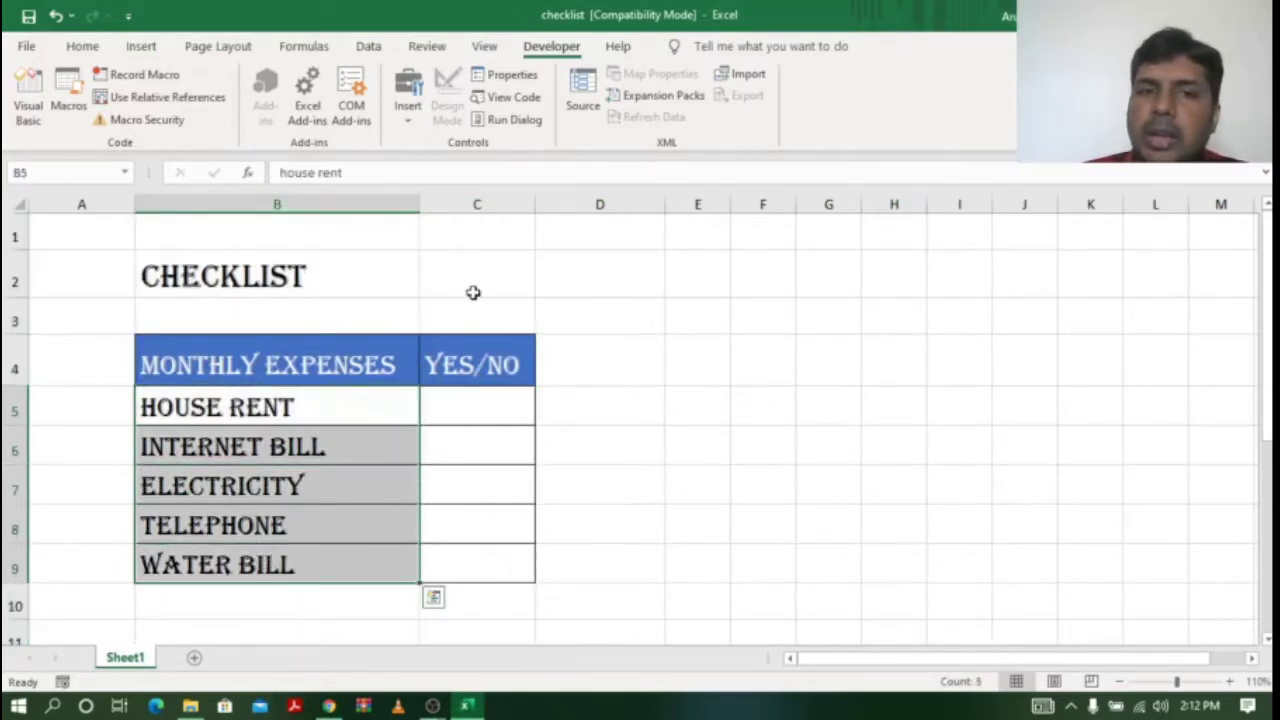
{"action": "left_click", "coordinate": [515, 203]}
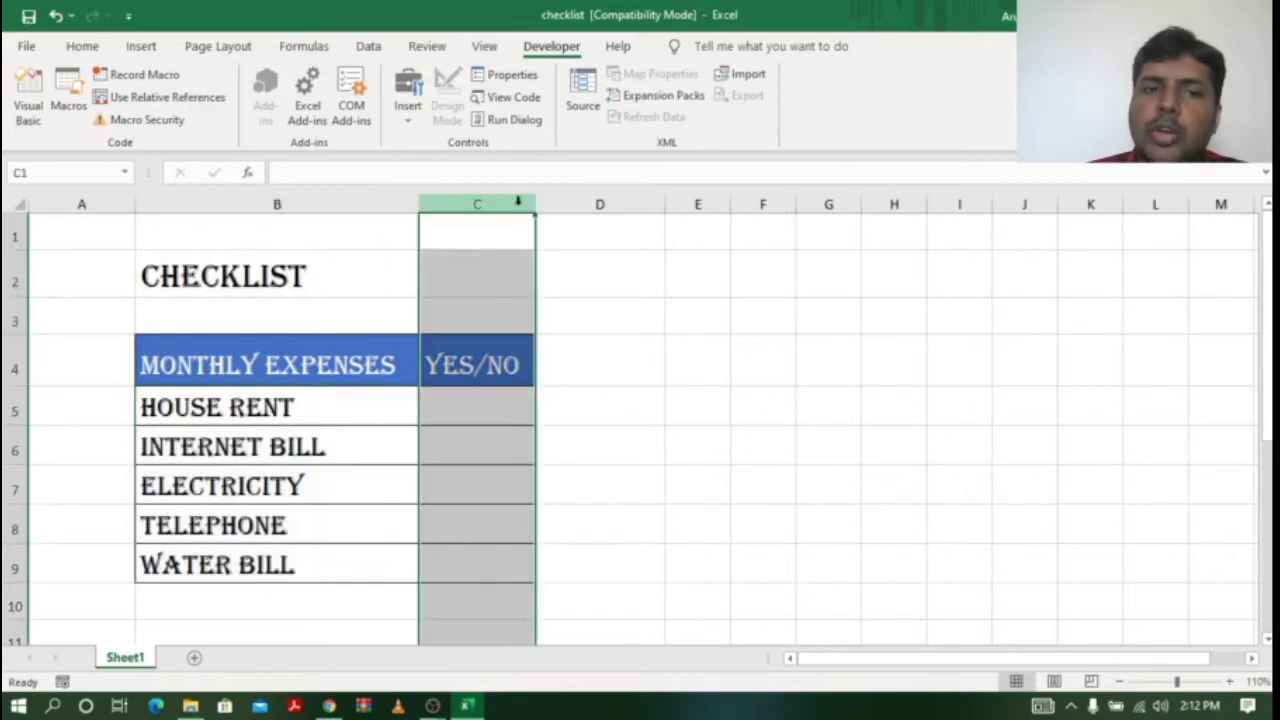
{"action": "left_click", "coordinate": [478, 407]}
{"action": "left_click_drag", "start_coordinate": [478, 407], "coordinate": [457, 581]}
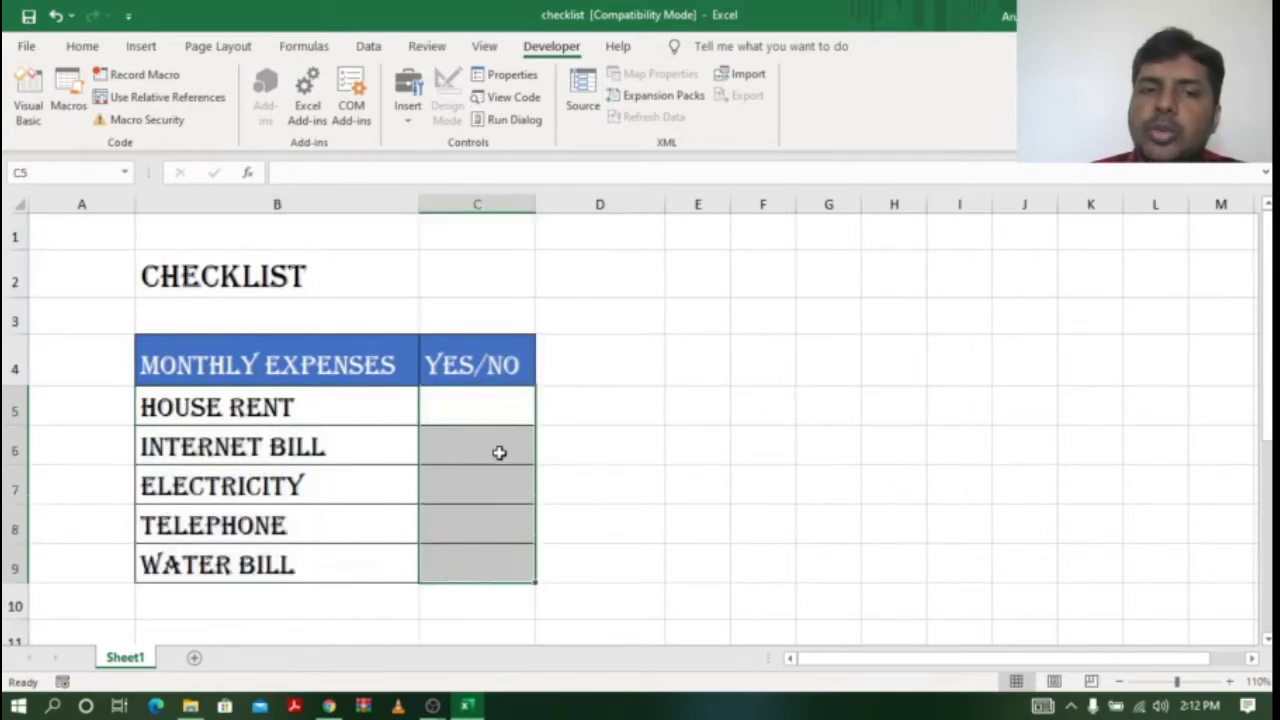
{"action": "left_click_drag", "start_coordinate": [503, 411], "coordinate": [494, 572]}
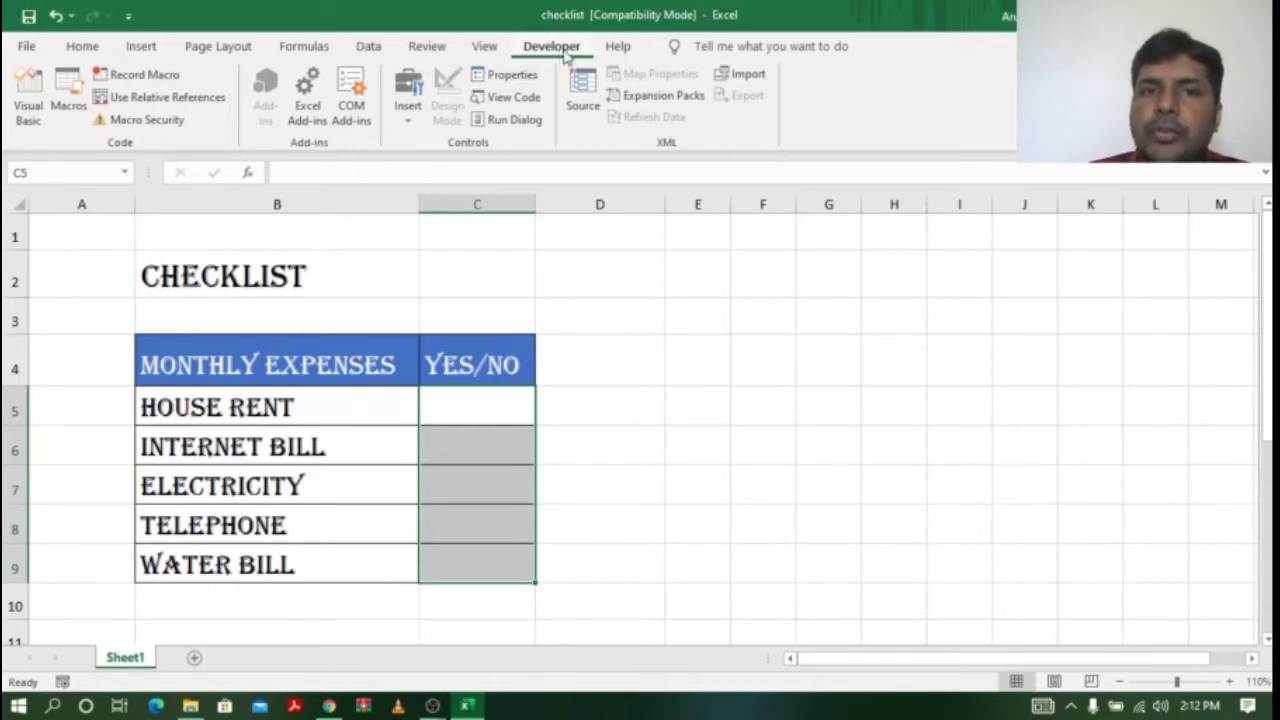
- Make sure the Developer tab is enabled among the main tabs in the ribbon customization options and apply them
{"action": "left_click", "coordinate": [130, 17]}
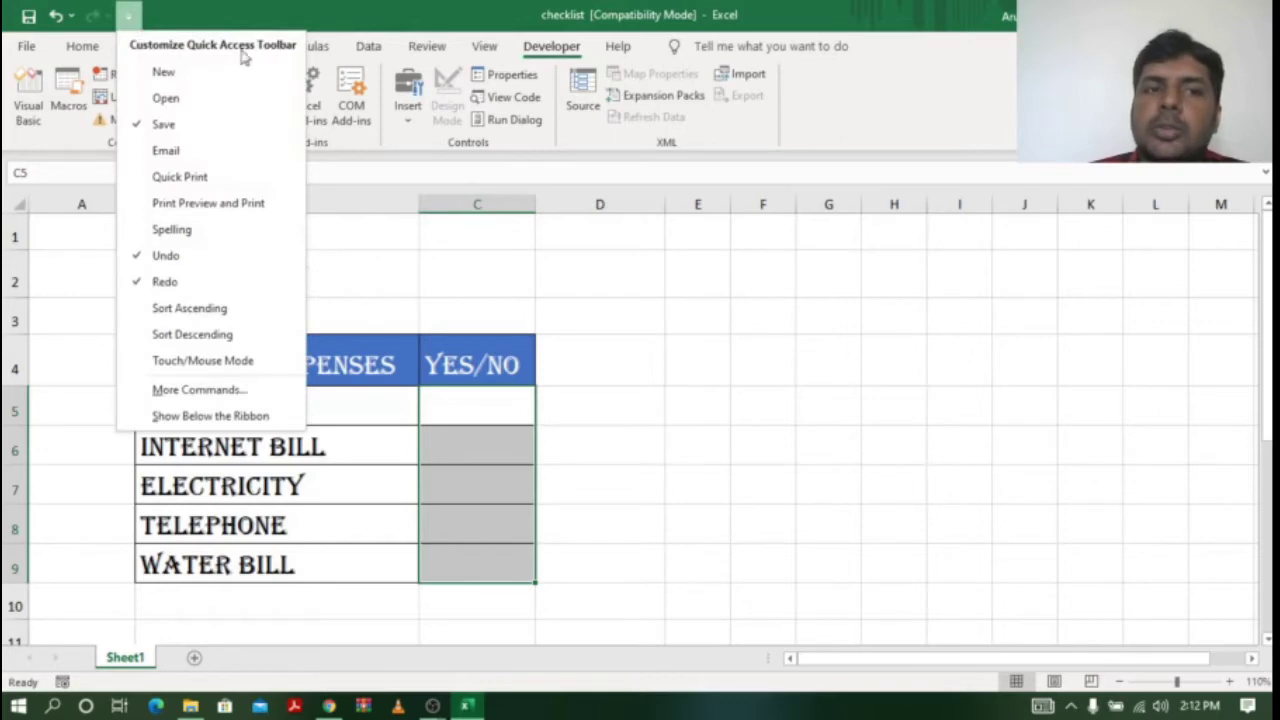
{"action": "left_click", "coordinate": [200, 394]}
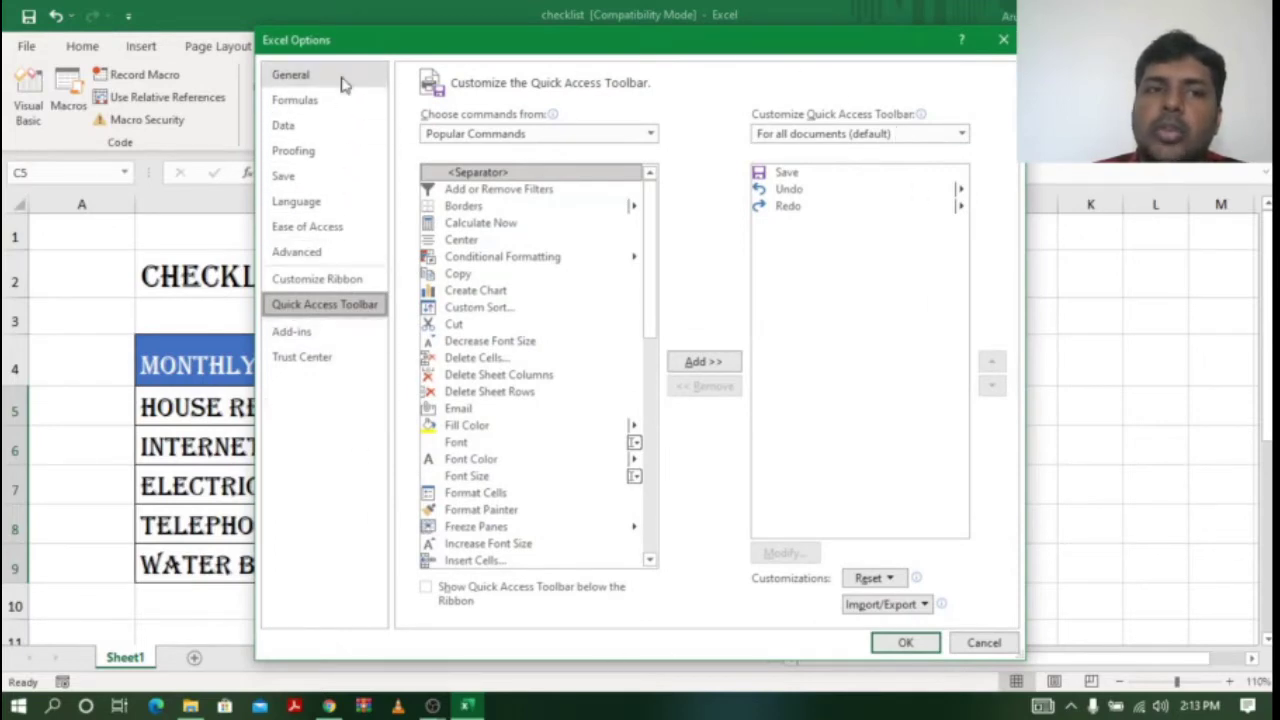
{"action": "left_click", "coordinate": [355, 284]}
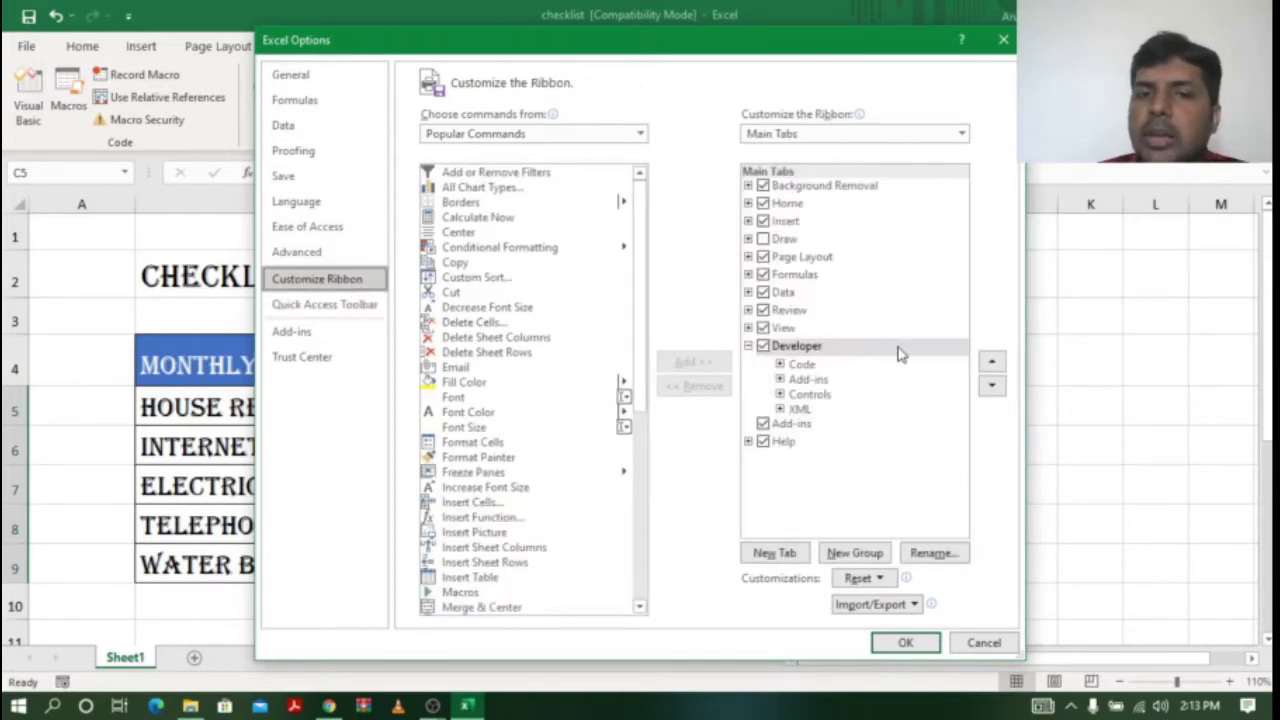
{"action": "left_click", "coordinate": [764, 348]}
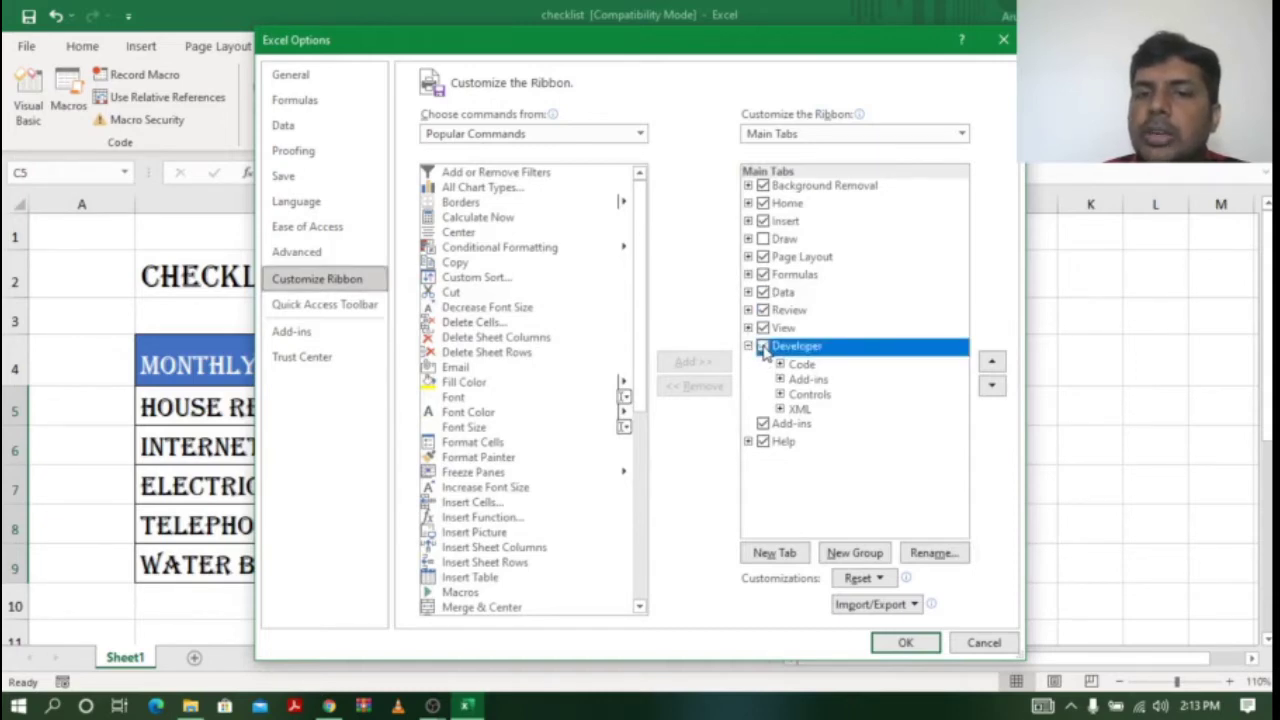
{"action": "left_click", "coordinate": [906, 641]}
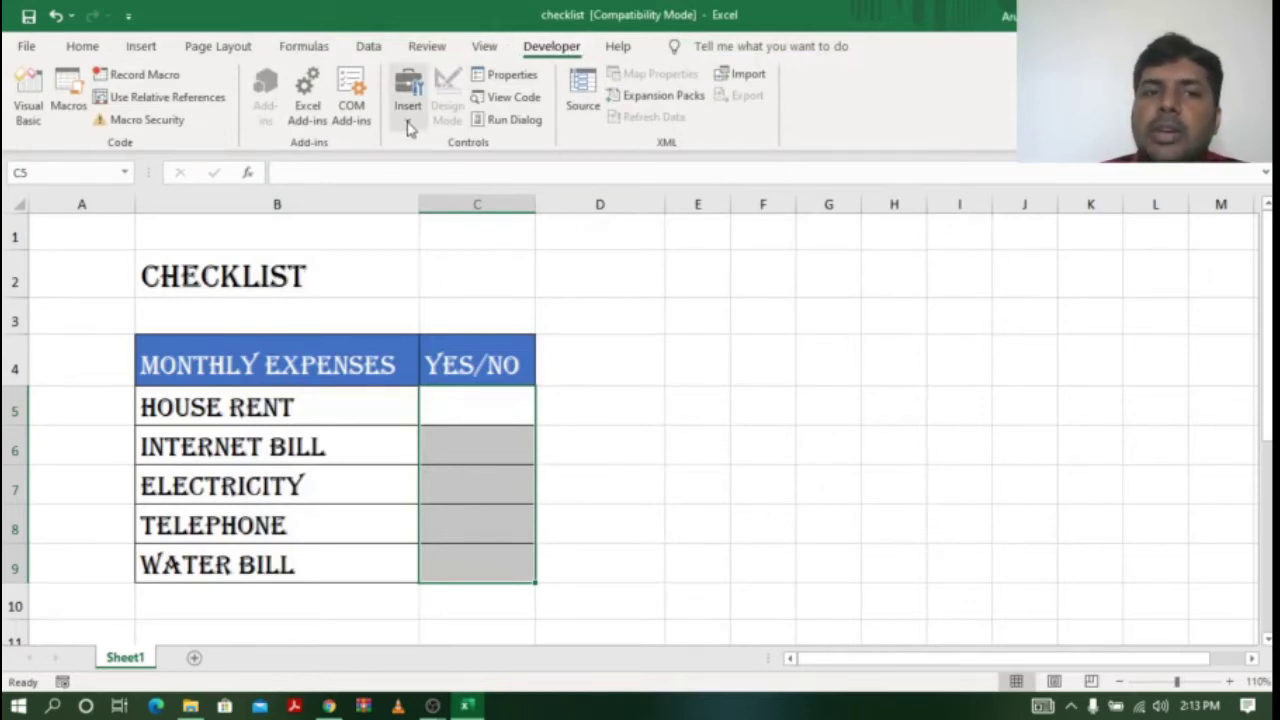
- Insert a form control check box in cell C5, beside House Rent, sized to fit inside the cell
{"action": "left_click", "coordinate": [560, 392]}
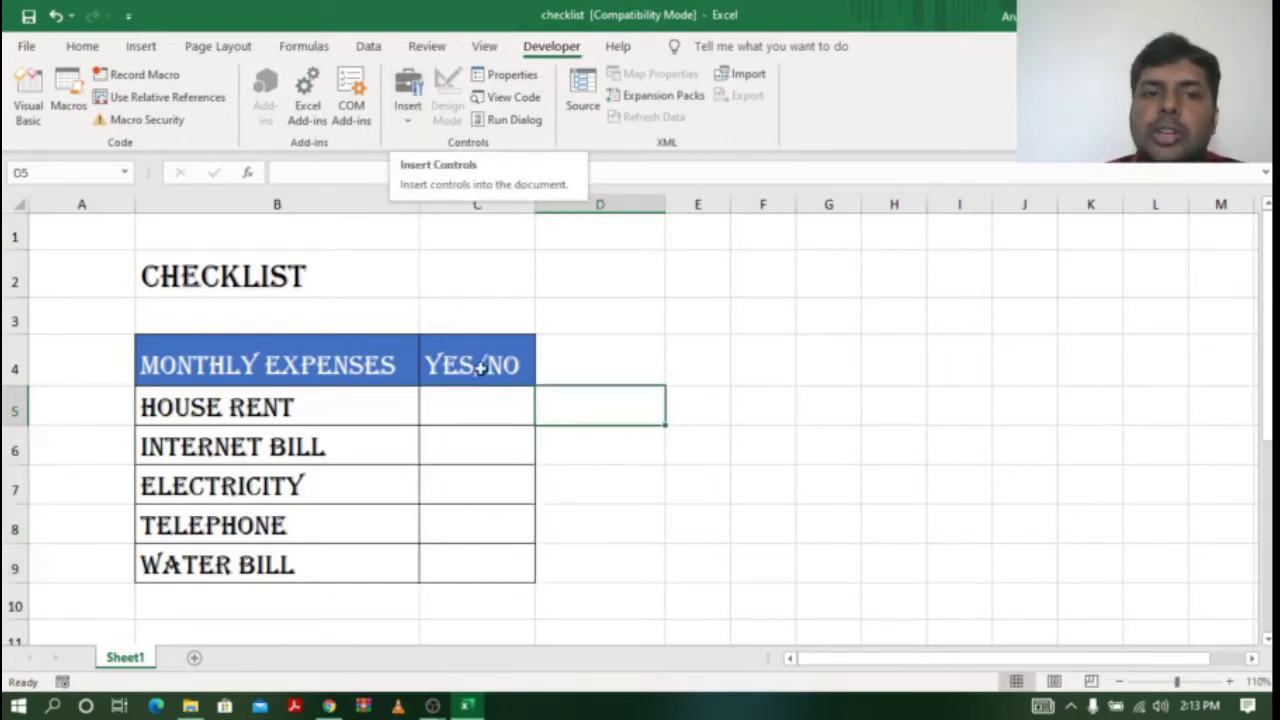
{"action": "left_click", "coordinate": [480, 406]}
{"action": "left_click", "coordinate": [410, 110]}
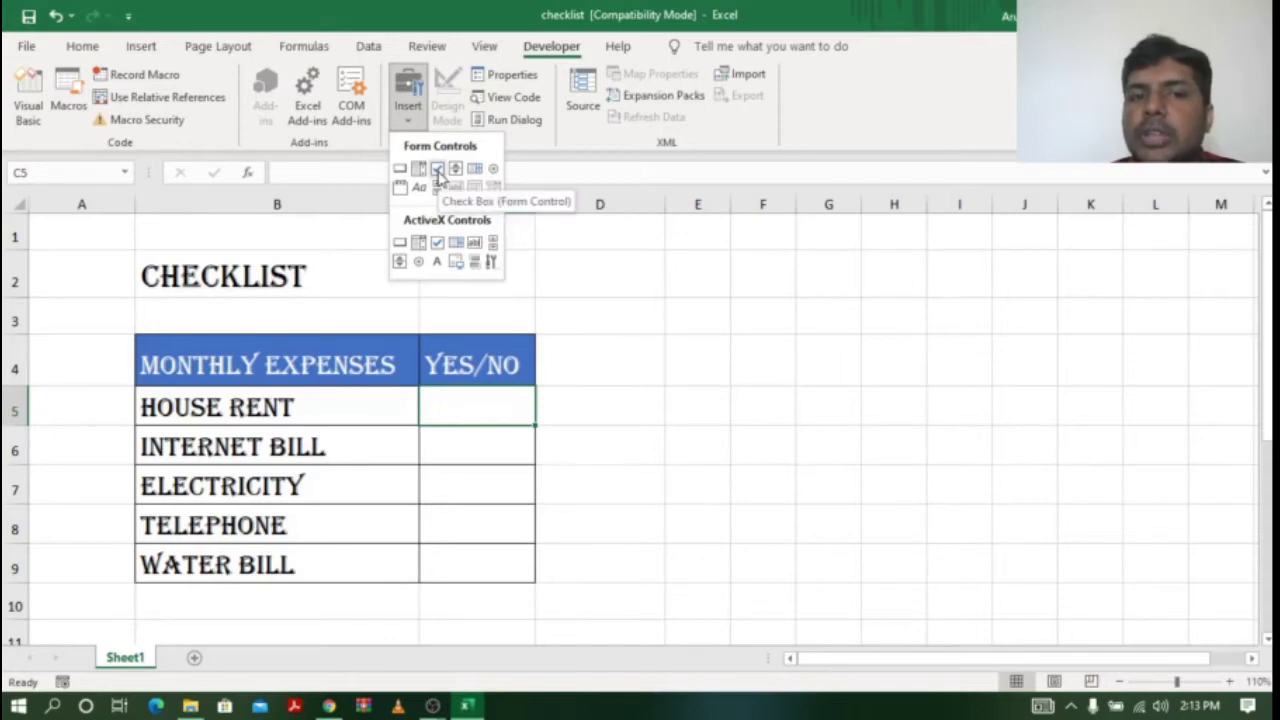
{"action": "left_click", "coordinate": [437, 170]}
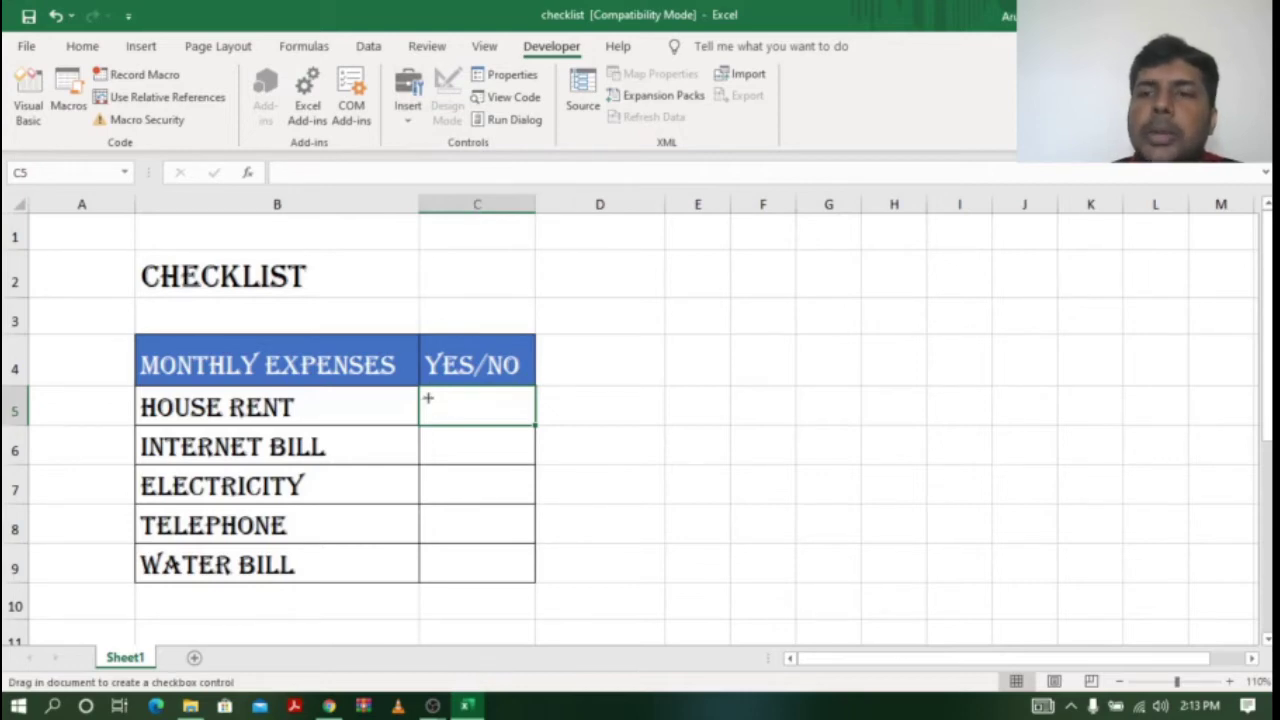
{"action": "mouse_move", "coordinate": [424, 392]}
{"action": "left_mouse_down"}
{"action": "mouse_move", "coordinate": [452, 417]}
{"action": "mouse_move", "coordinate": [528, 420]}
{"action": "left_mouse_up"}
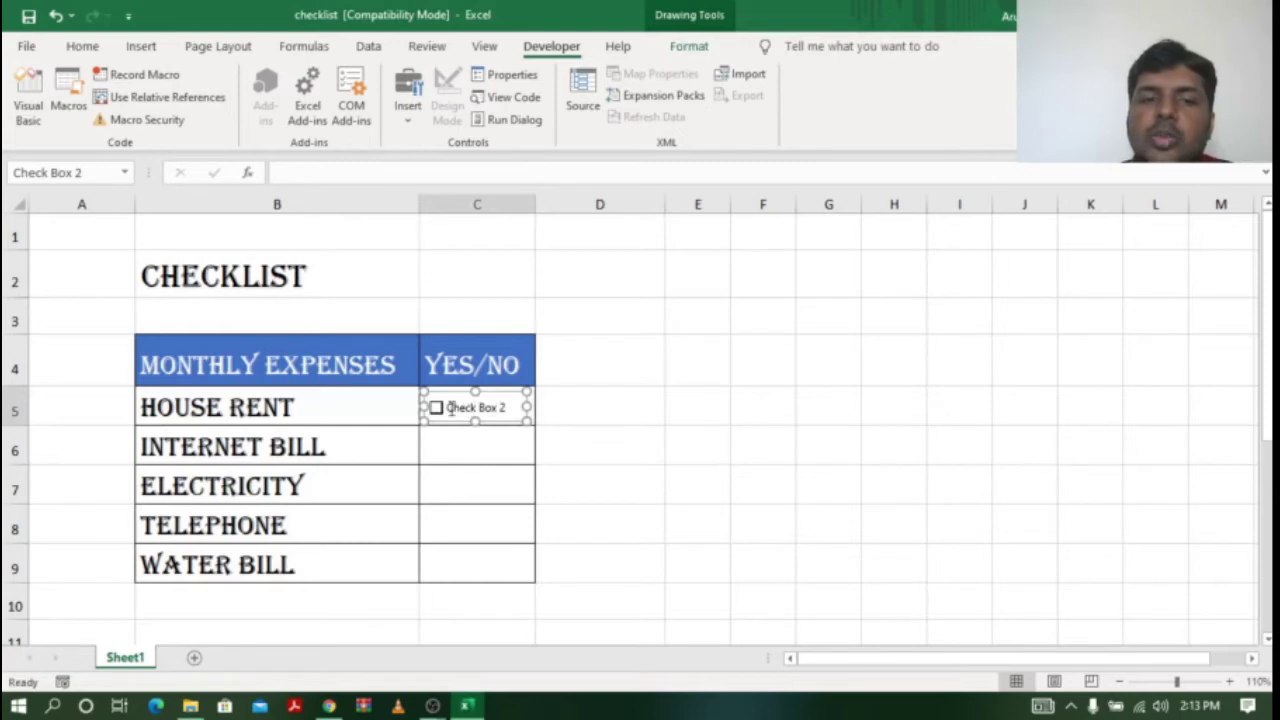
- Delete the caption text of the House Rent check box so that only the box is left
{"action": "right_click", "coordinate": [486, 408]}
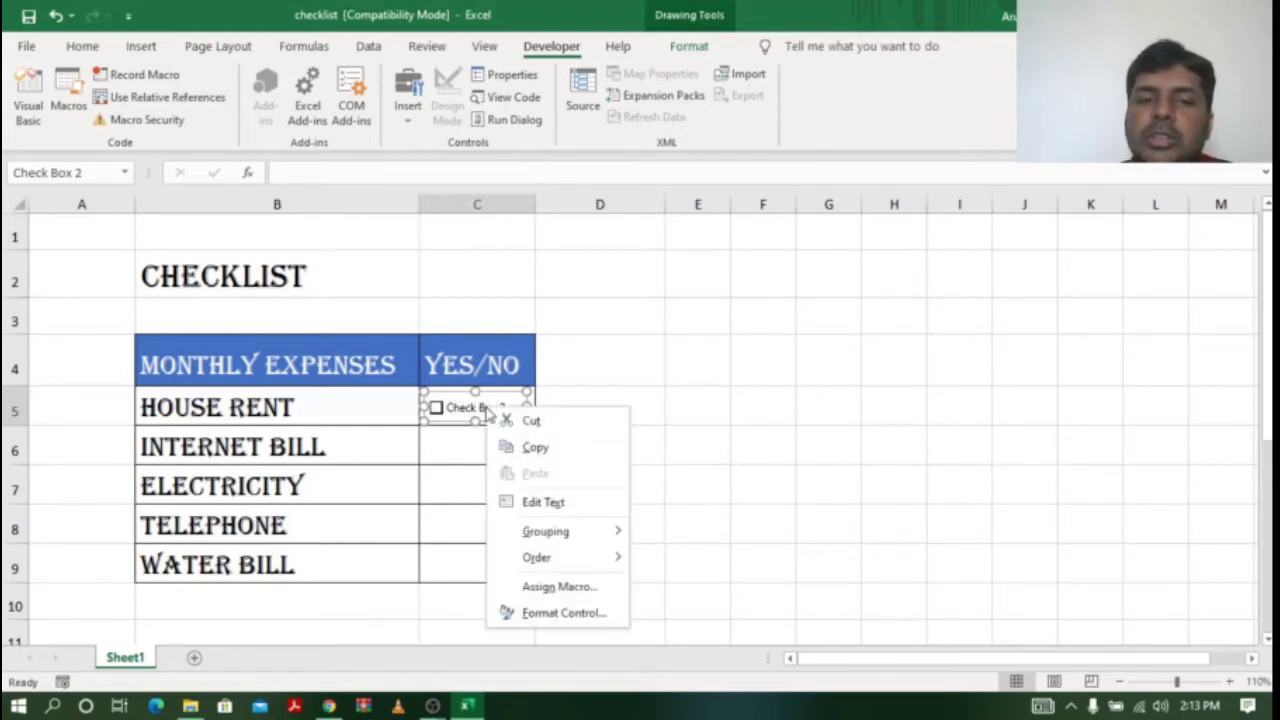
{"action": "left_click", "coordinate": [543, 502]}
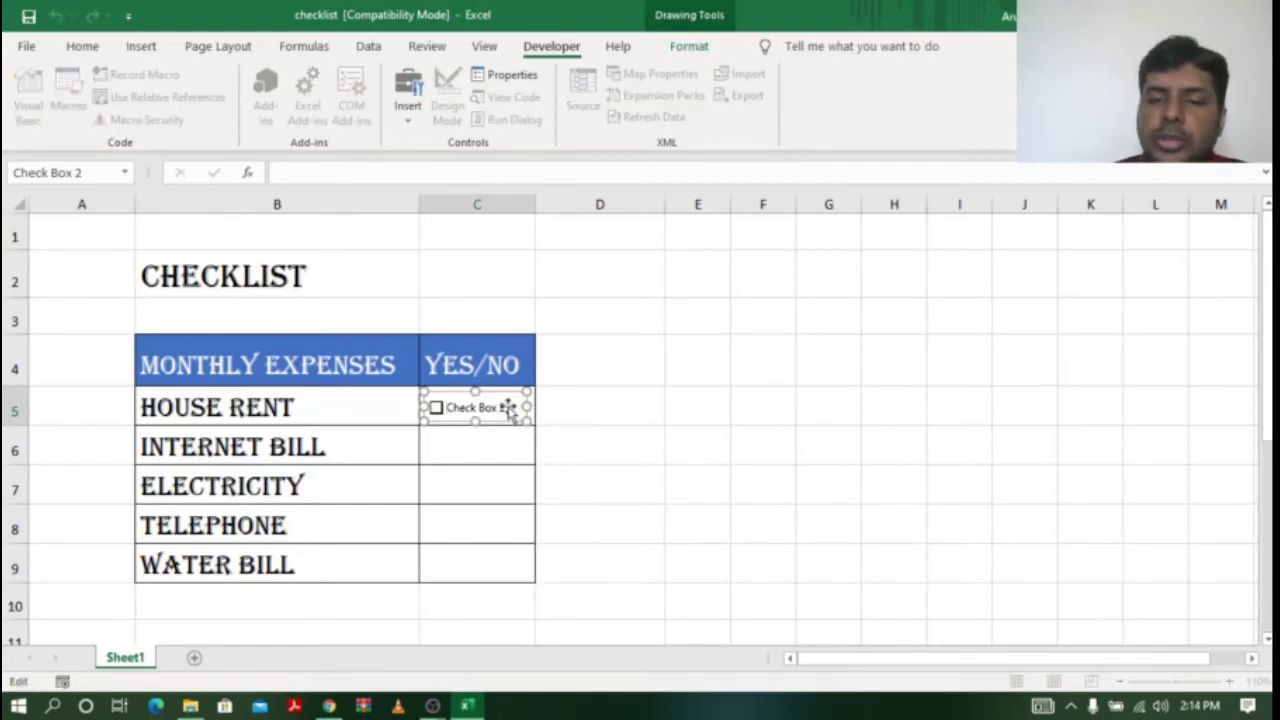
{"action": "key", "text": "Delete"}
{"action": "key", "text": "Delete"}
{"action": "key", "text": "Delete"}
{"action": "key", "text": "Delete"}
{"action": "key", "text": "Delete"}
{"action": "key", "text": "Delete"}
{"action": "key", "text": "Delete"}
{"action": "key", "text": "Delete"}
{"action": "key", "text": "Delete"}
{"action": "key", "text": "Delete"}
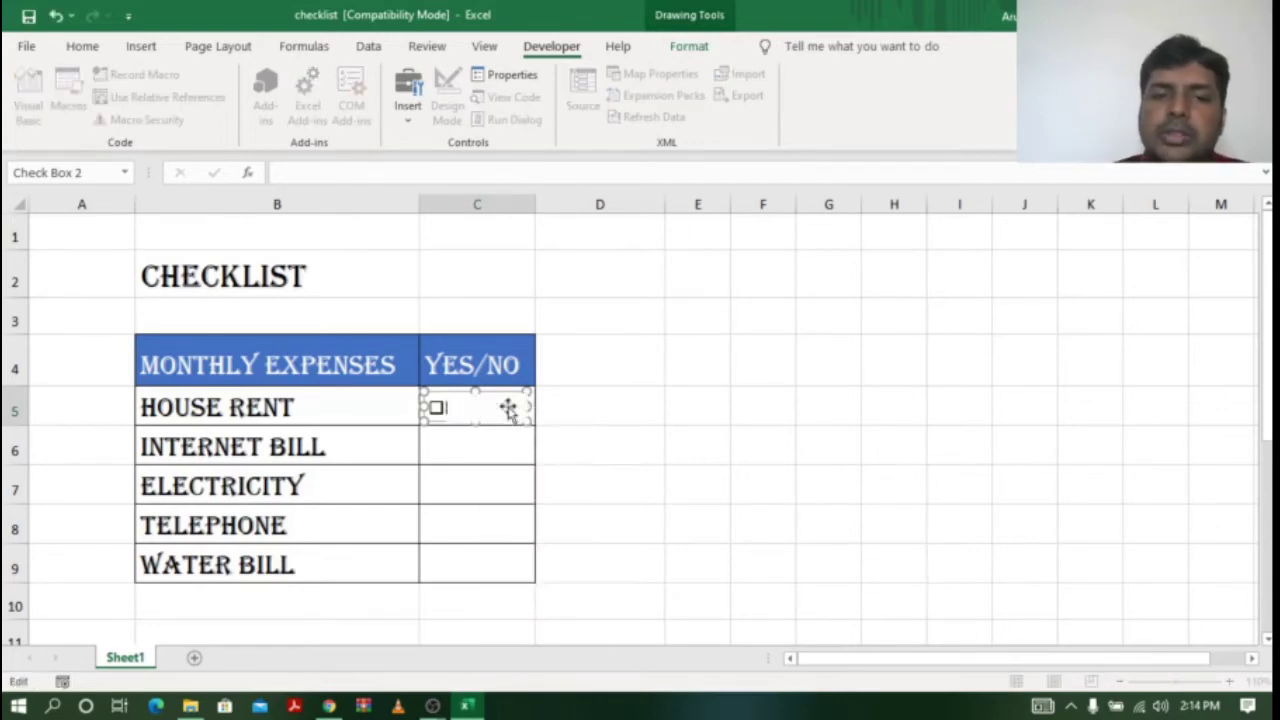
{"action": "left_click", "coordinate": [513, 470]}
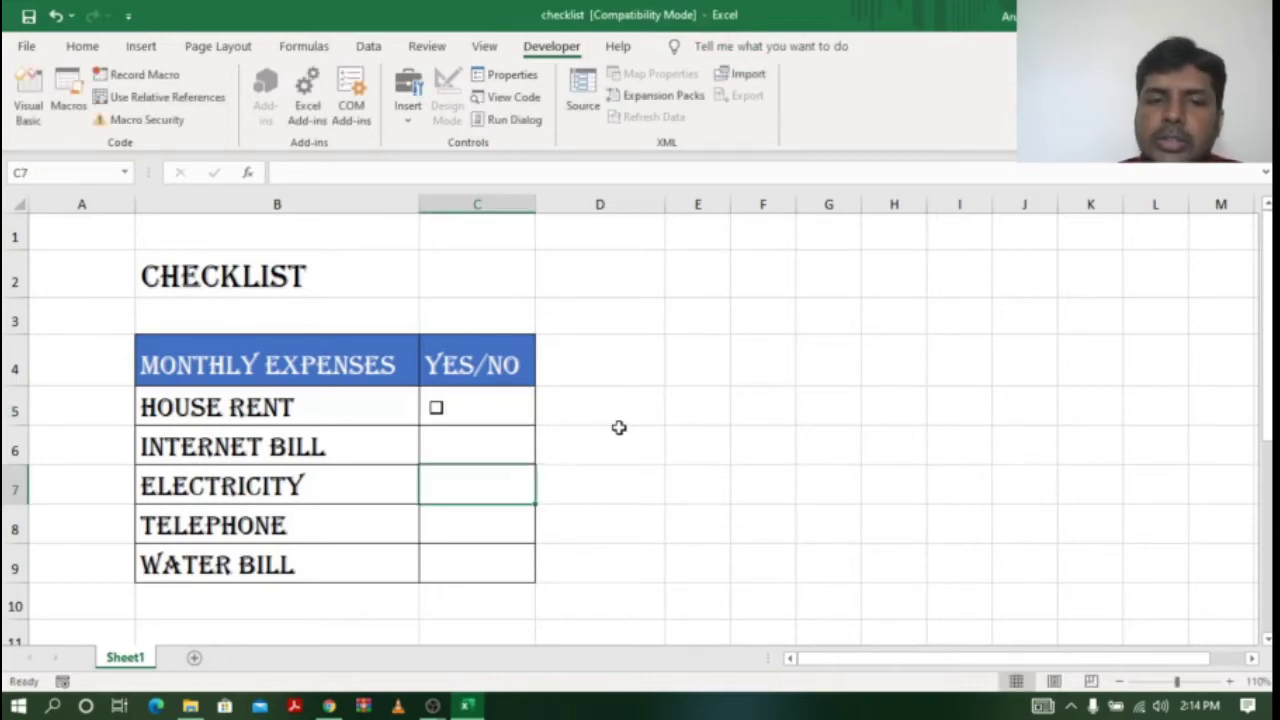
- Fill the check box from cell C5 down to C9 for the remaining expenses
{"action": "key", "text": "Up"}
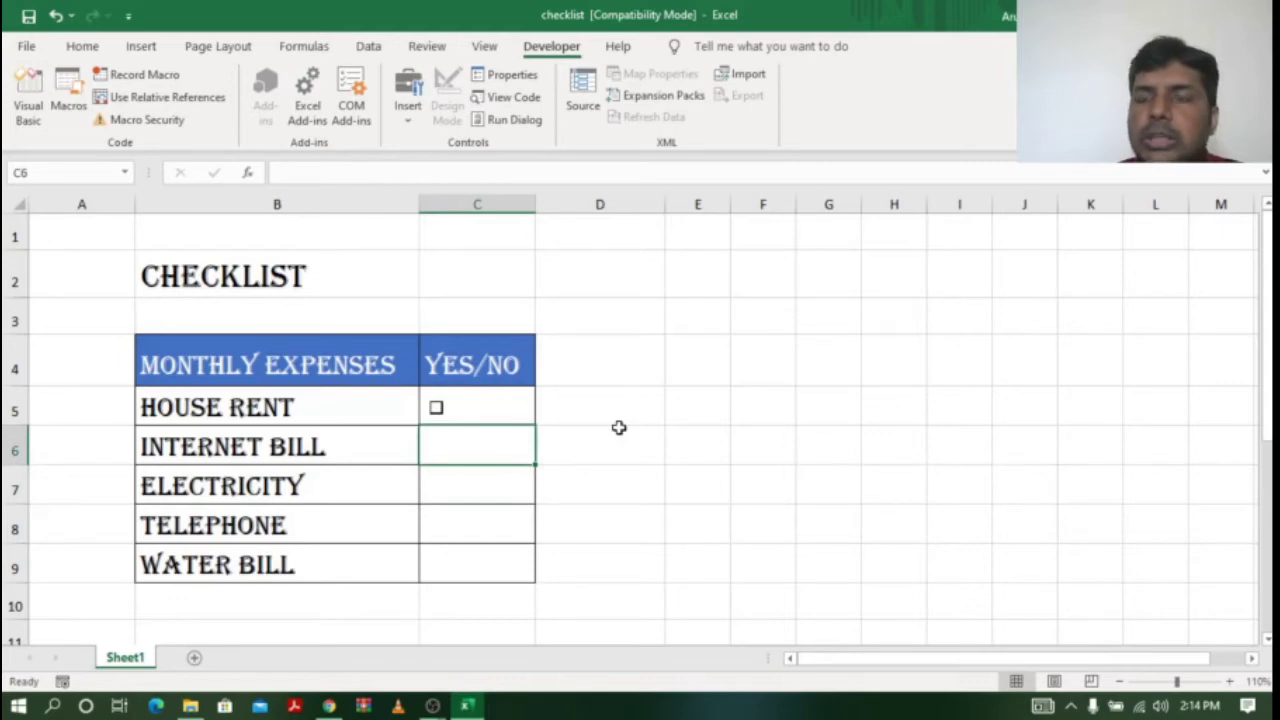
{"action": "key", "text": "Up"}
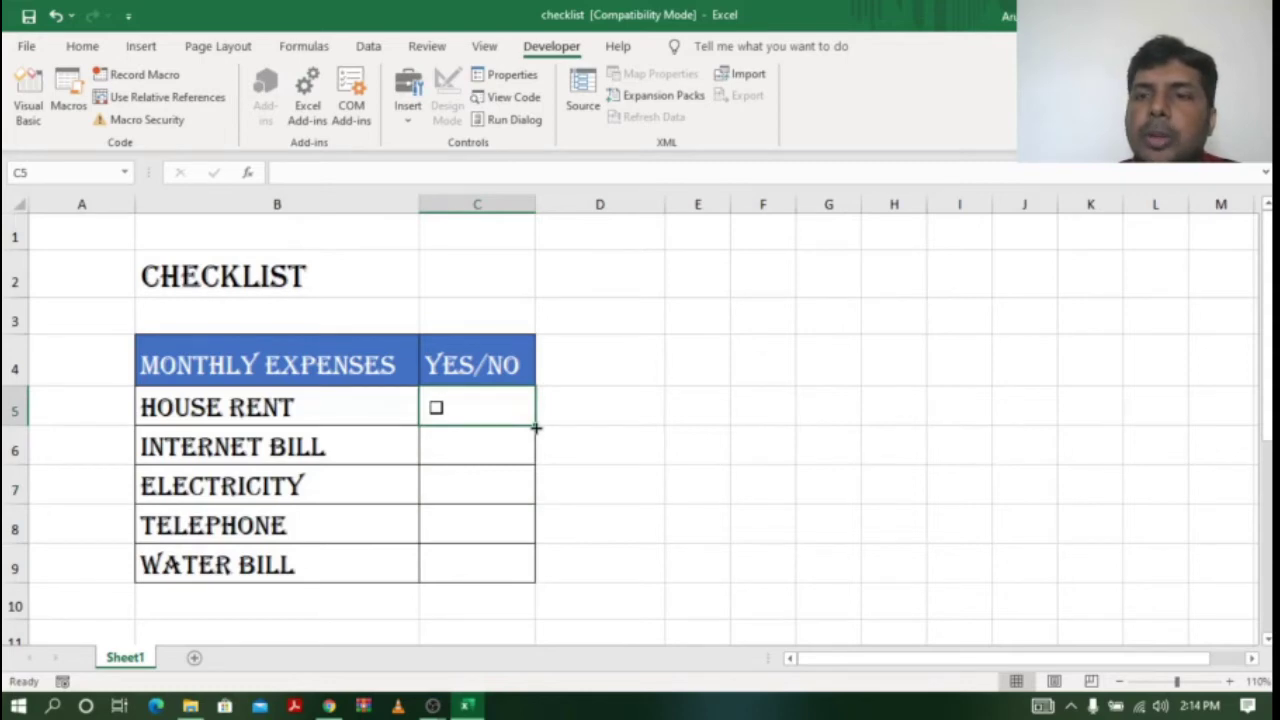
{"action": "left_click_drag", "start_coordinate": [536, 428], "coordinate": [652, 570]}
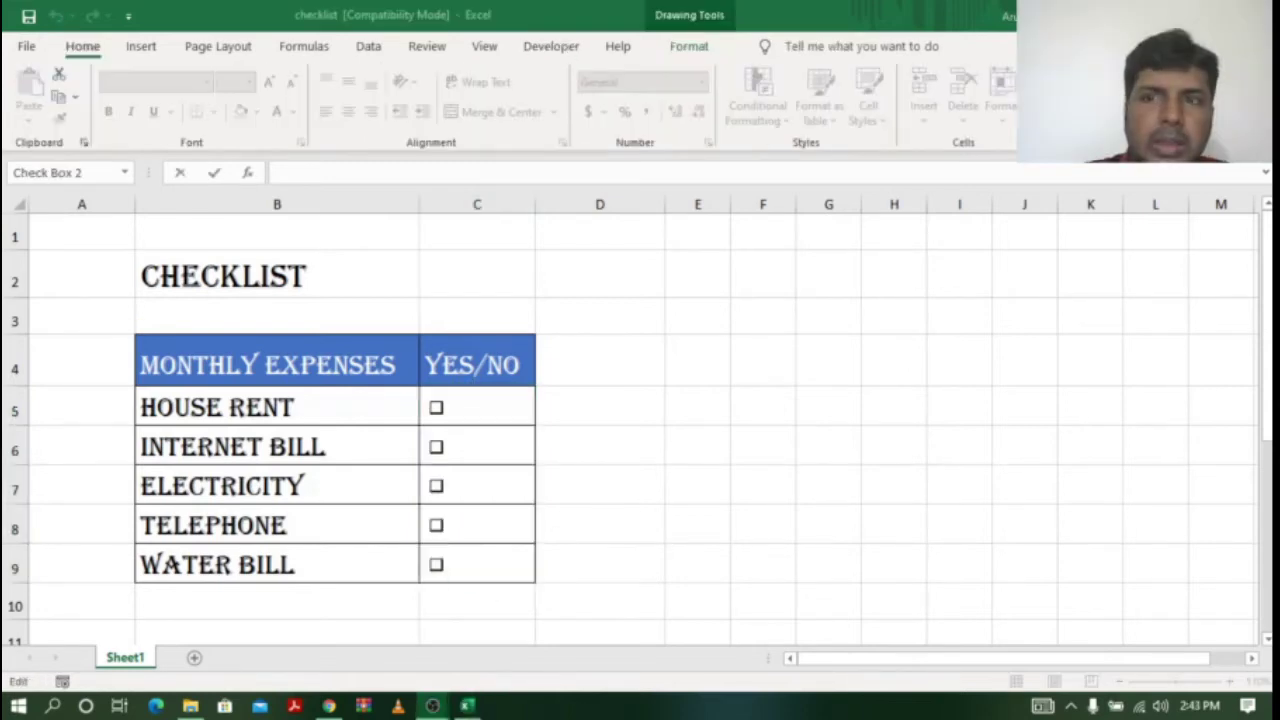
- Link the House Rent check box to cell D5 with =$D$5, and test the link by ticking and unticking it
{"action": "left_click", "coordinate": [462, 409]}
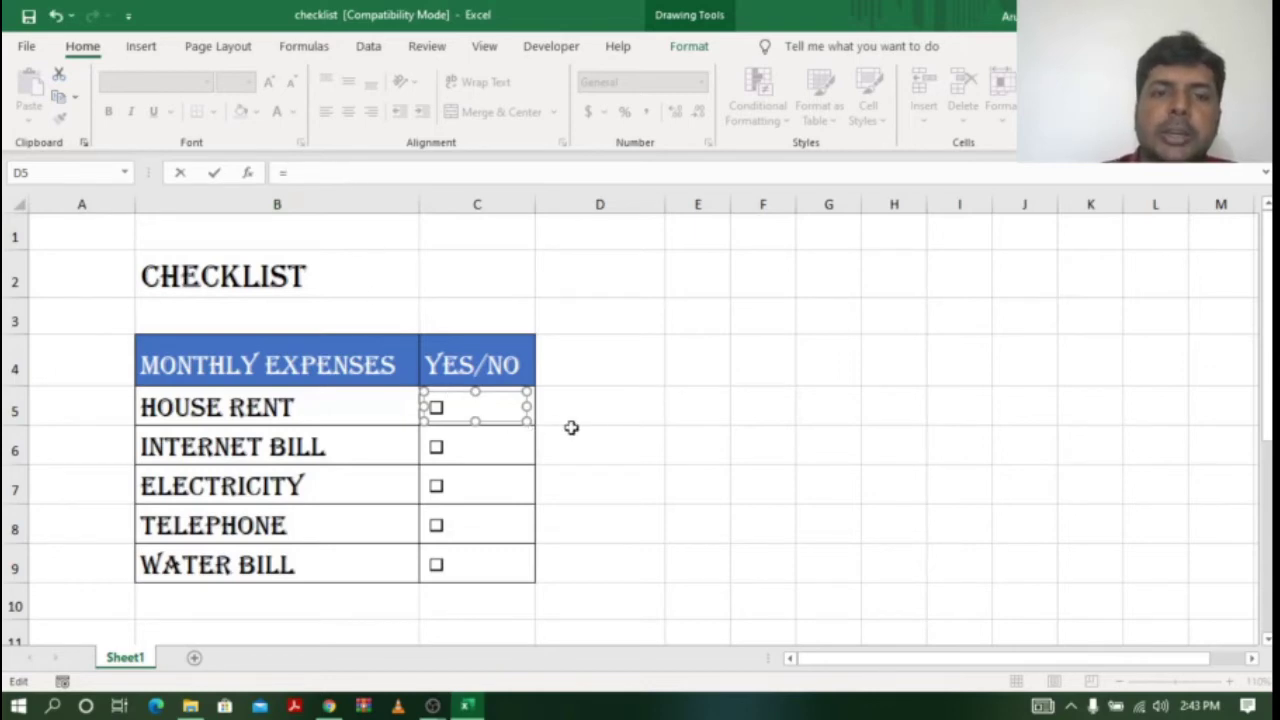
{"action": "left_click", "coordinate": [622, 409]}
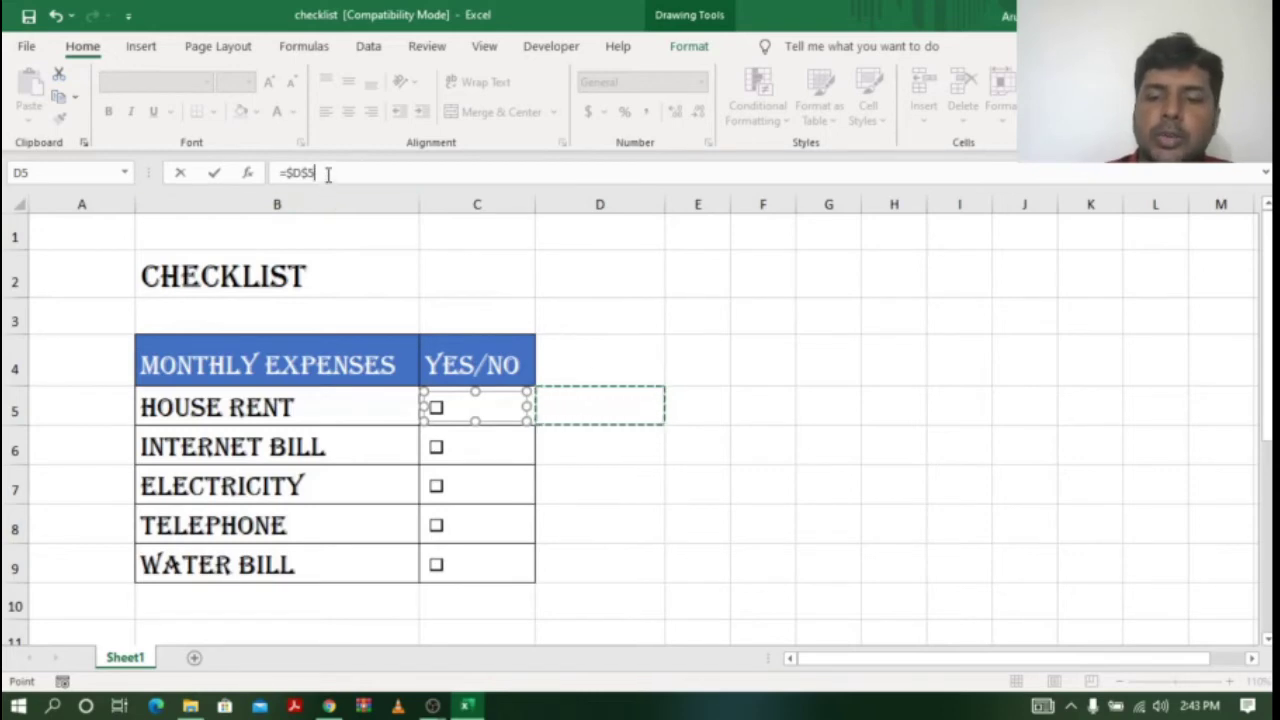
{"action": "key", "text": "Return"}
{"action": "key", "text": "Escape"}
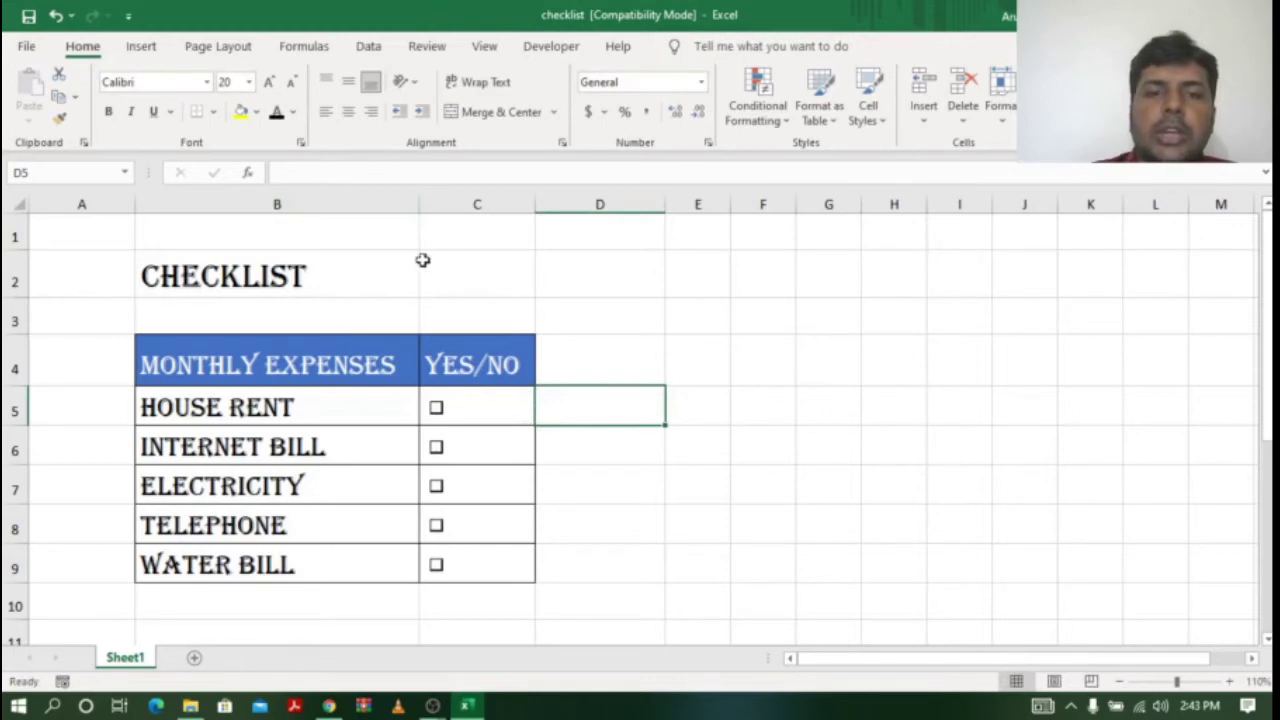
{"action": "left_click", "coordinate": [438, 410]}
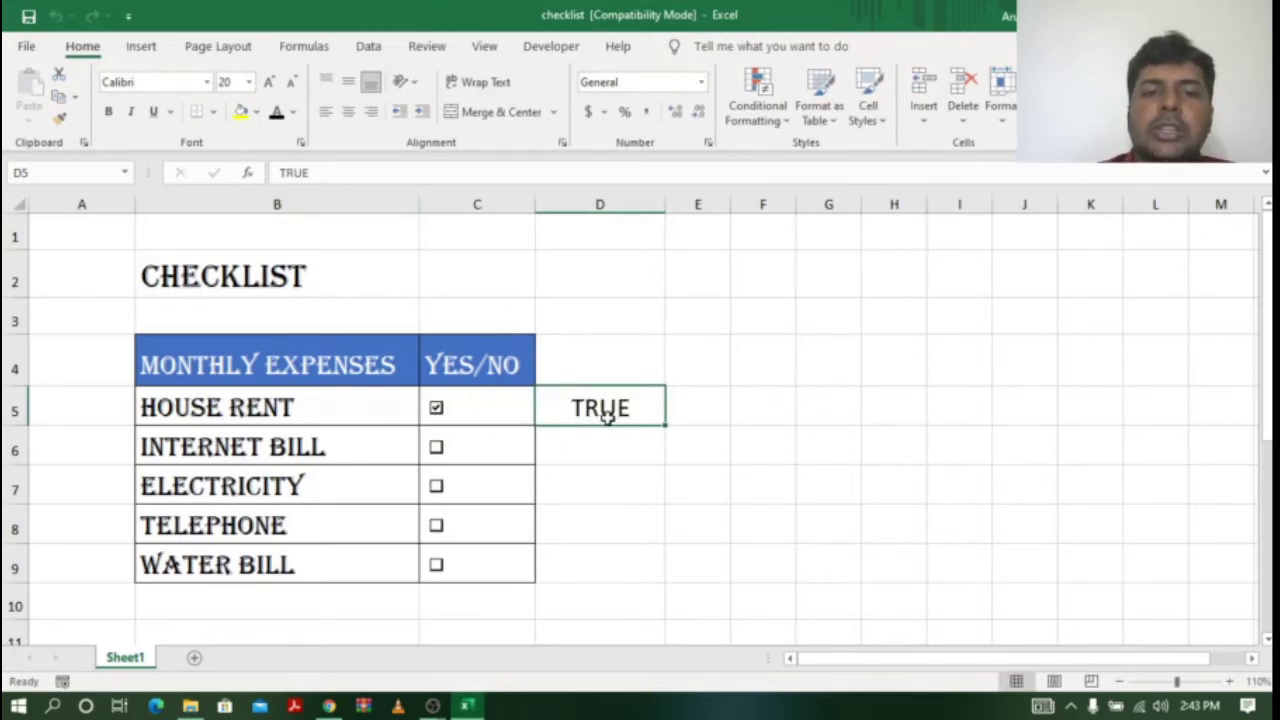
{"action": "left_click", "coordinate": [437, 412]}
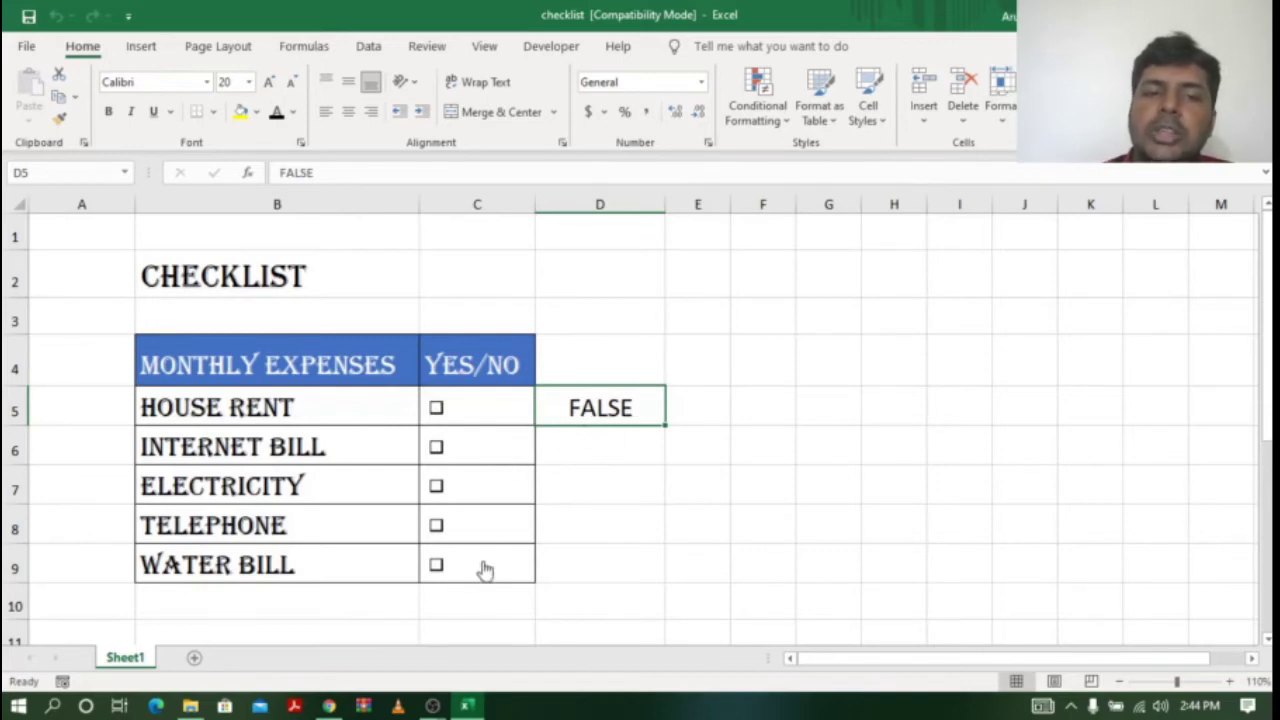
- Link the Internet Bill check box to cell D6 with =$D$6
{"action": "left_click", "coordinate": [478, 452], "text": "ctrl"}
{"action": "left_click", "coordinate": [320, 175]}
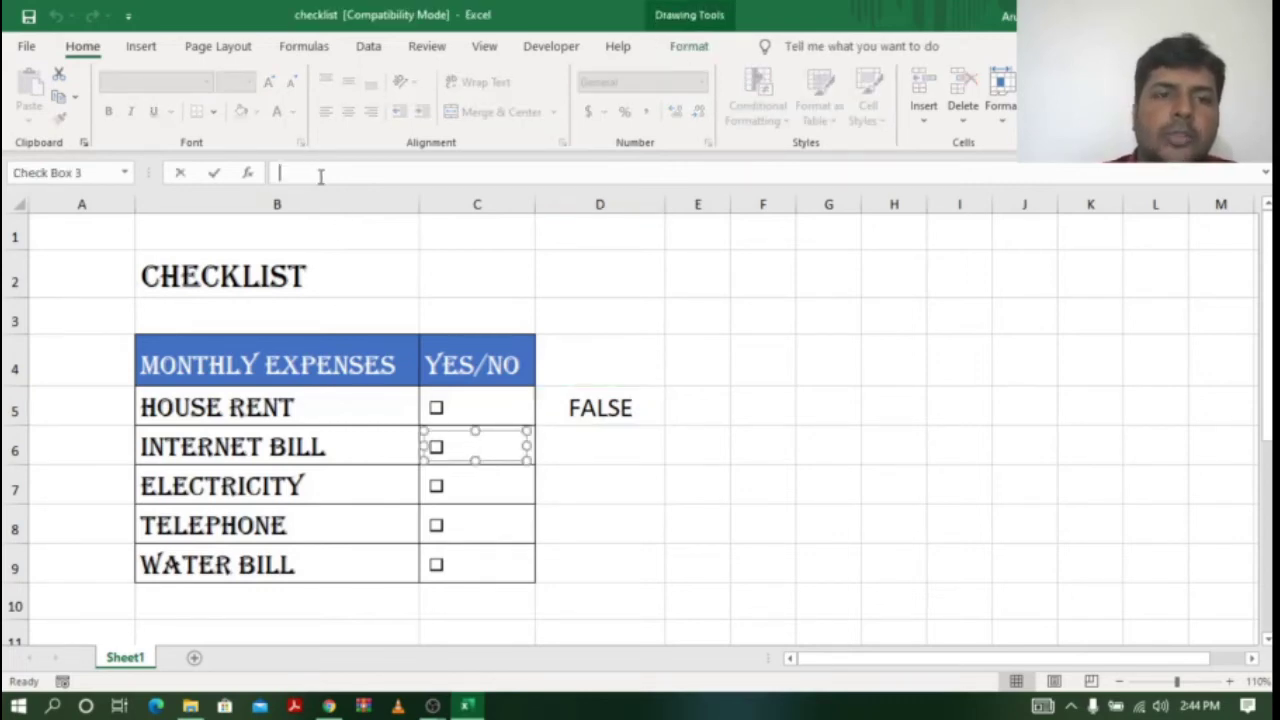
{"action": "type", "text": "="}
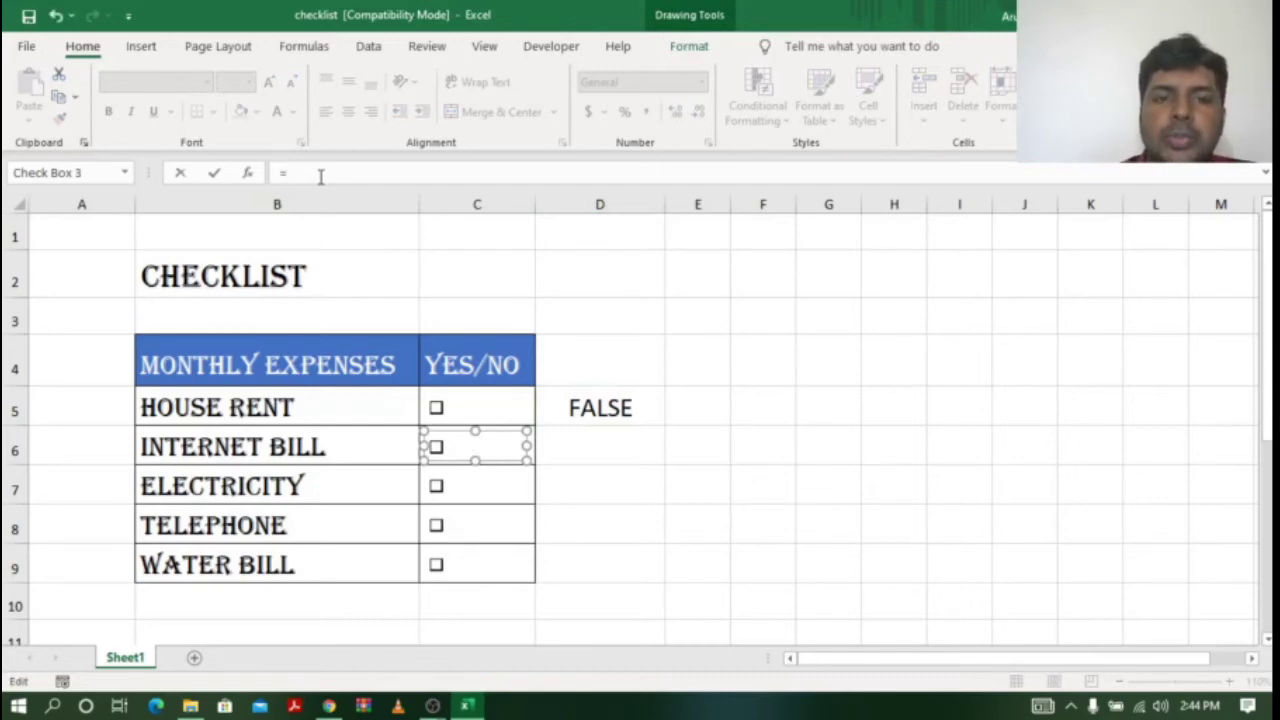
{"action": "left_click", "coordinate": [600, 449]}
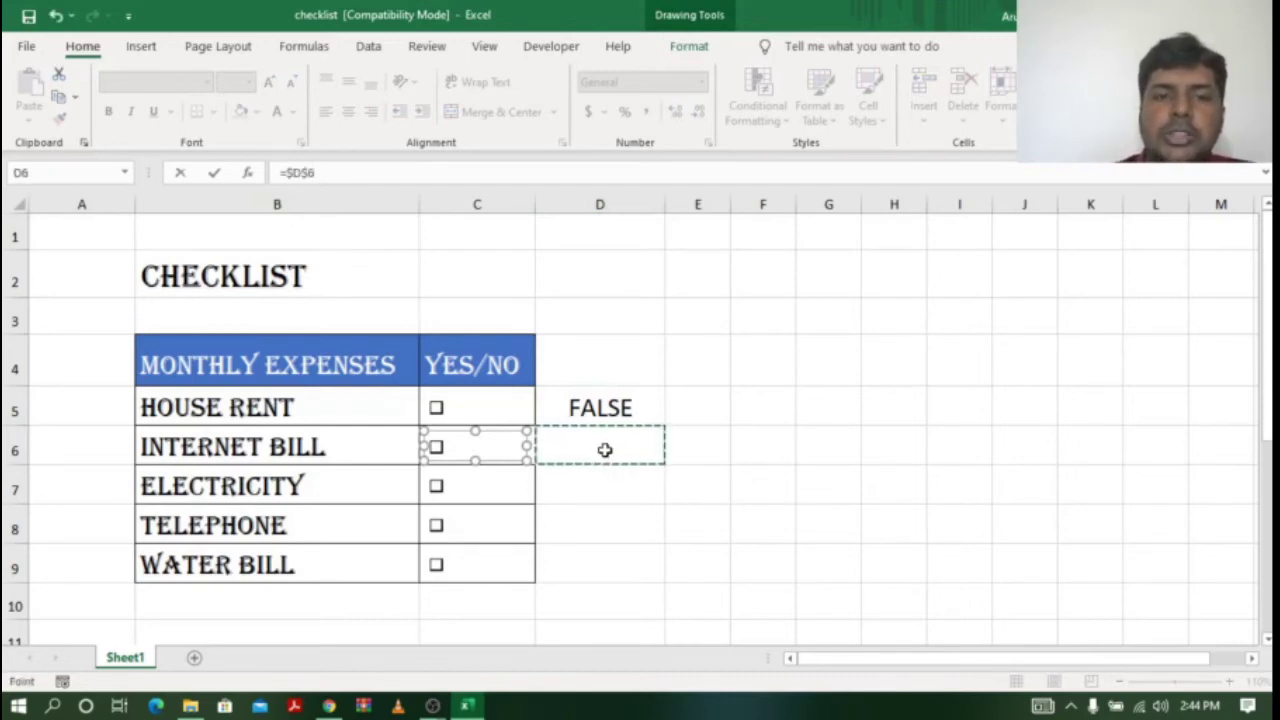
{"action": "key", "text": "Return"}
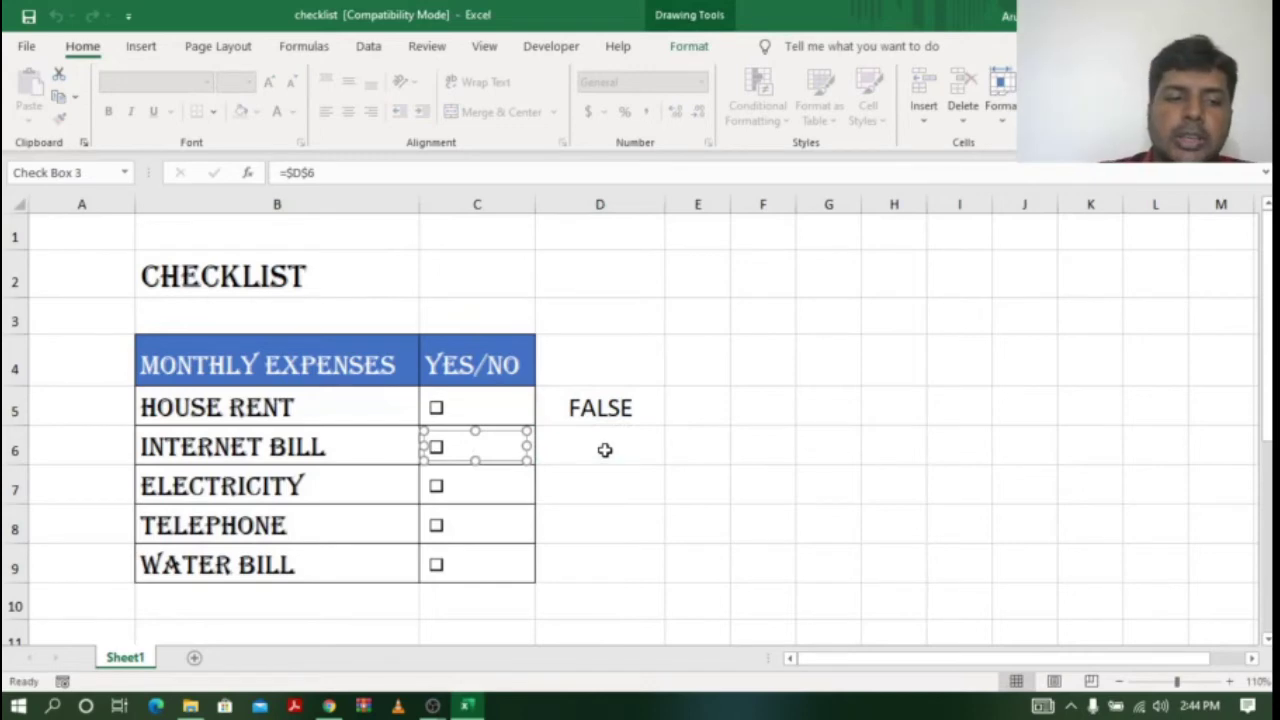
{"action": "key", "text": "Escape"}
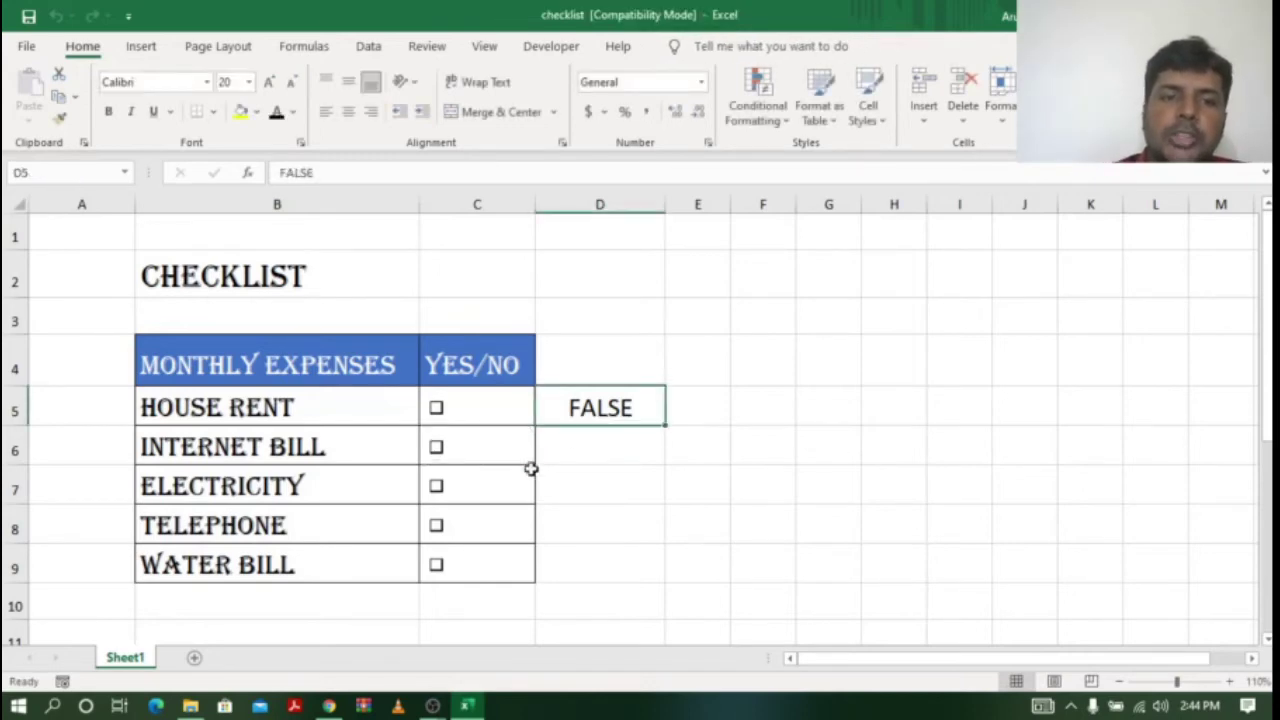
- Link the Electricity check box to cell D7 with =$D$7
{"action": "left_click", "coordinate": [470, 490], "text": "ctrl"}
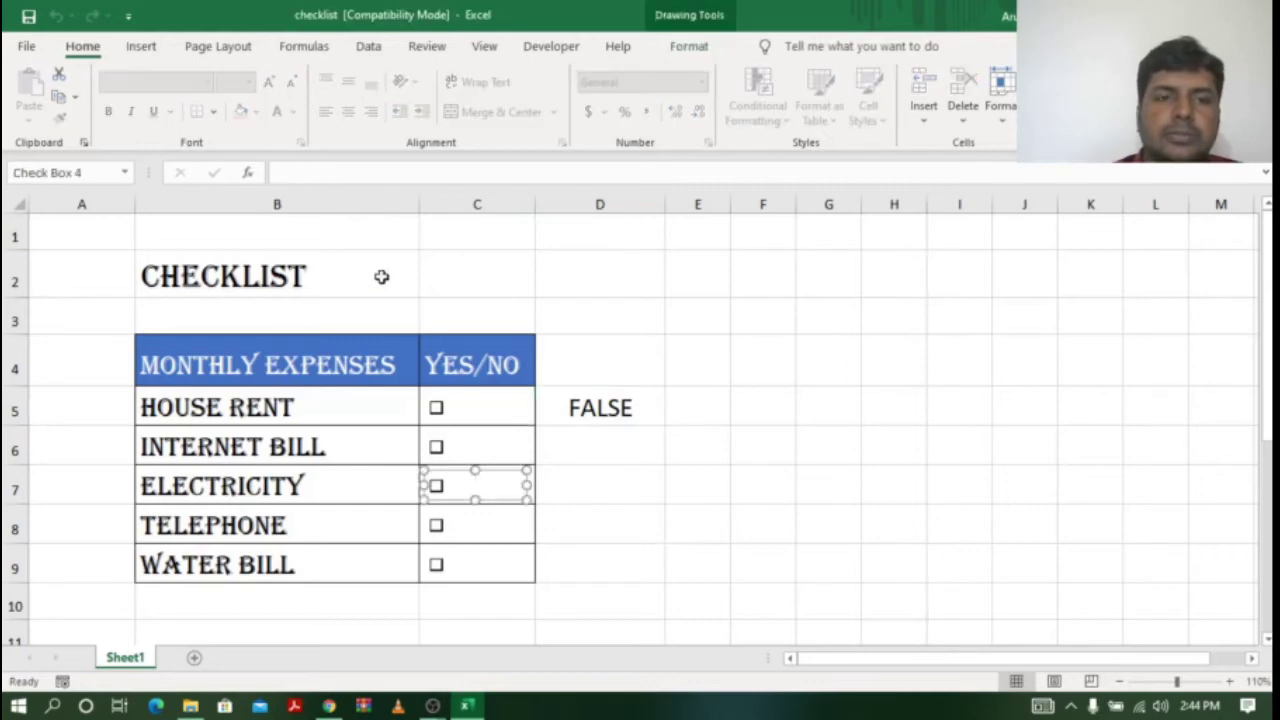
{"action": "left_click", "coordinate": [328, 173]}
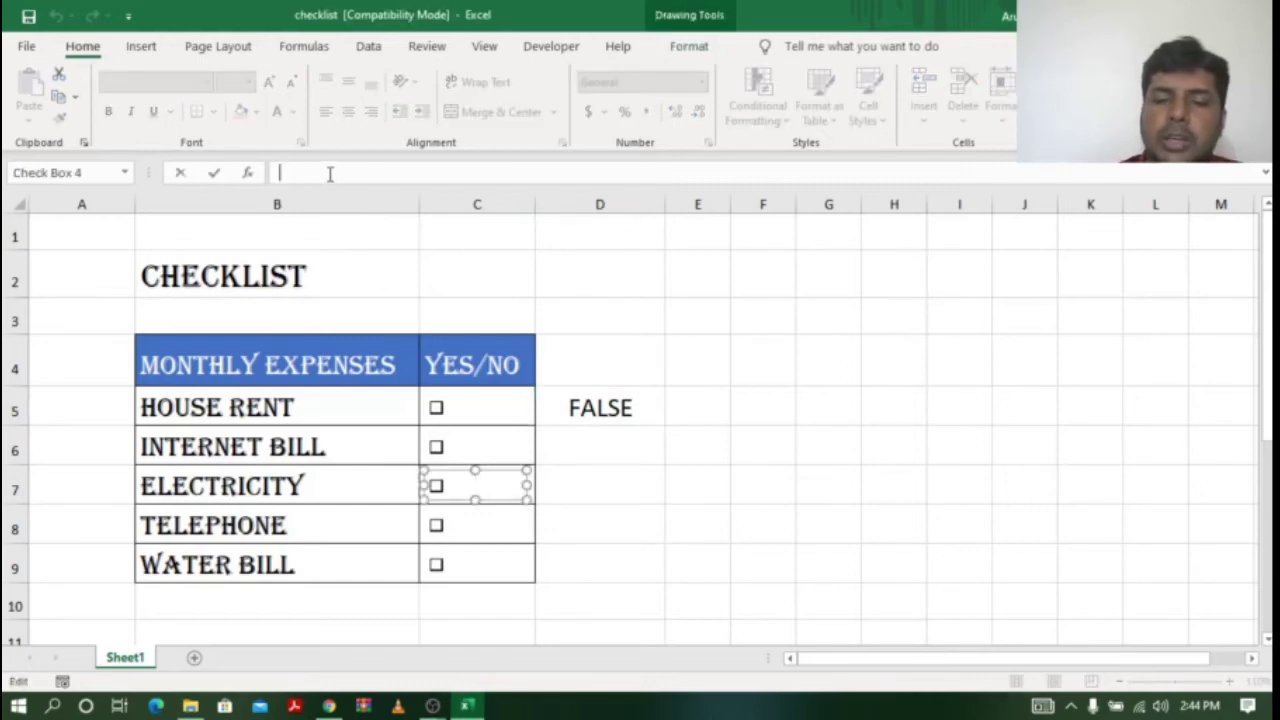
{"action": "left_click", "coordinate": [630, 488]}
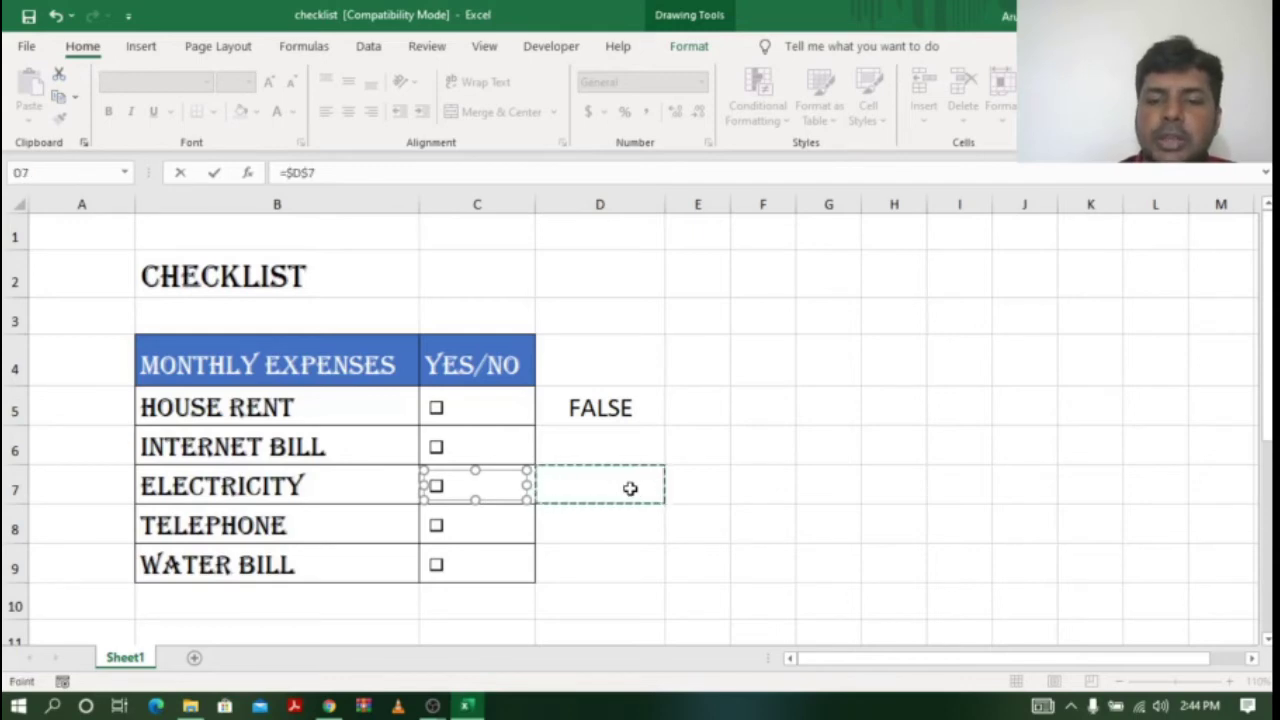
{"action": "key", "text": "Return"}
{"action": "key", "text": "Escape"}
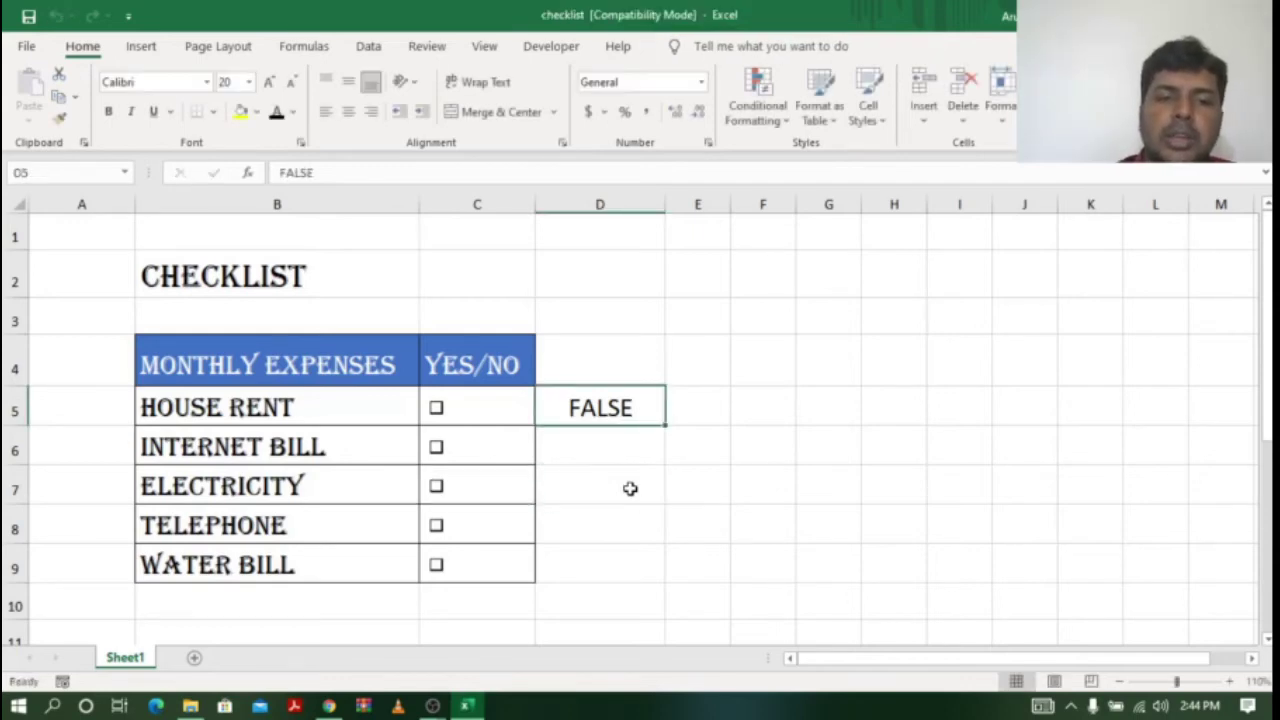
- Link the Telephone check box to cell D8 with =$D$8
{"action": "left_click", "coordinate": [484, 522], "text": "ctrl"}
{"action": "left_click", "coordinate": [330, 172]}
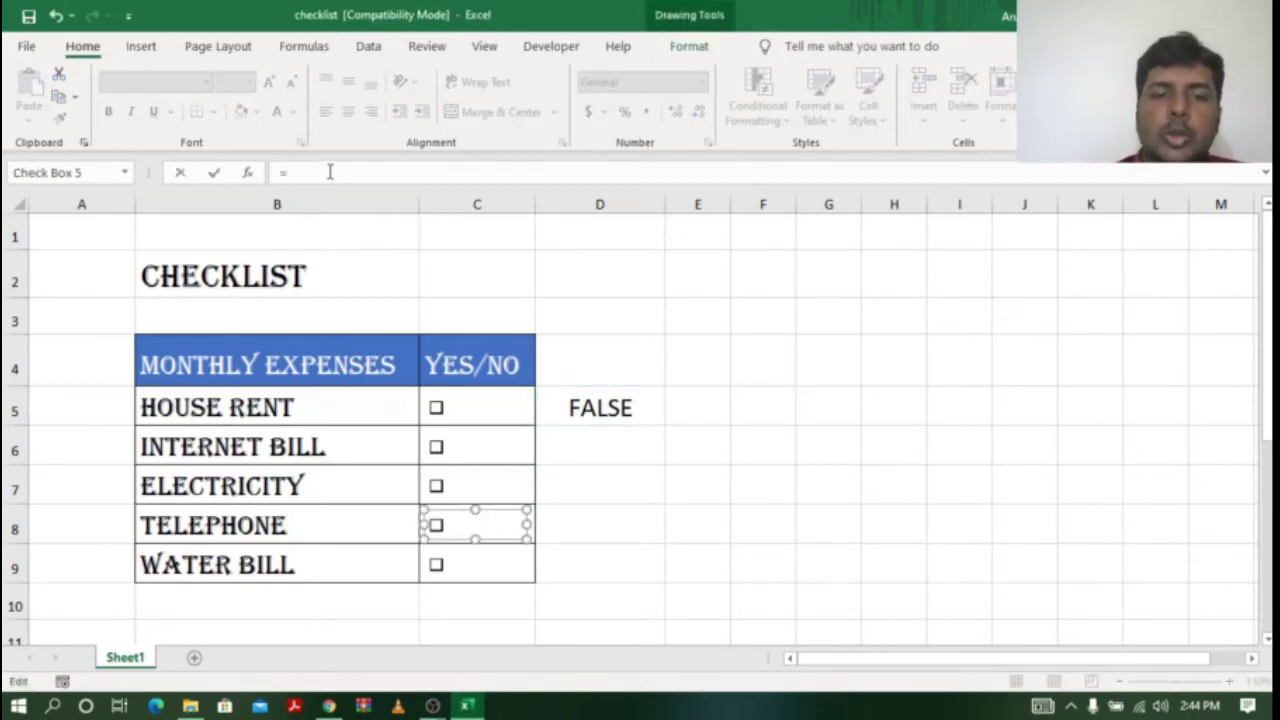
{"action": "type", "text": "="}
{"action": "left_click", "coordinate": [633, 527]}
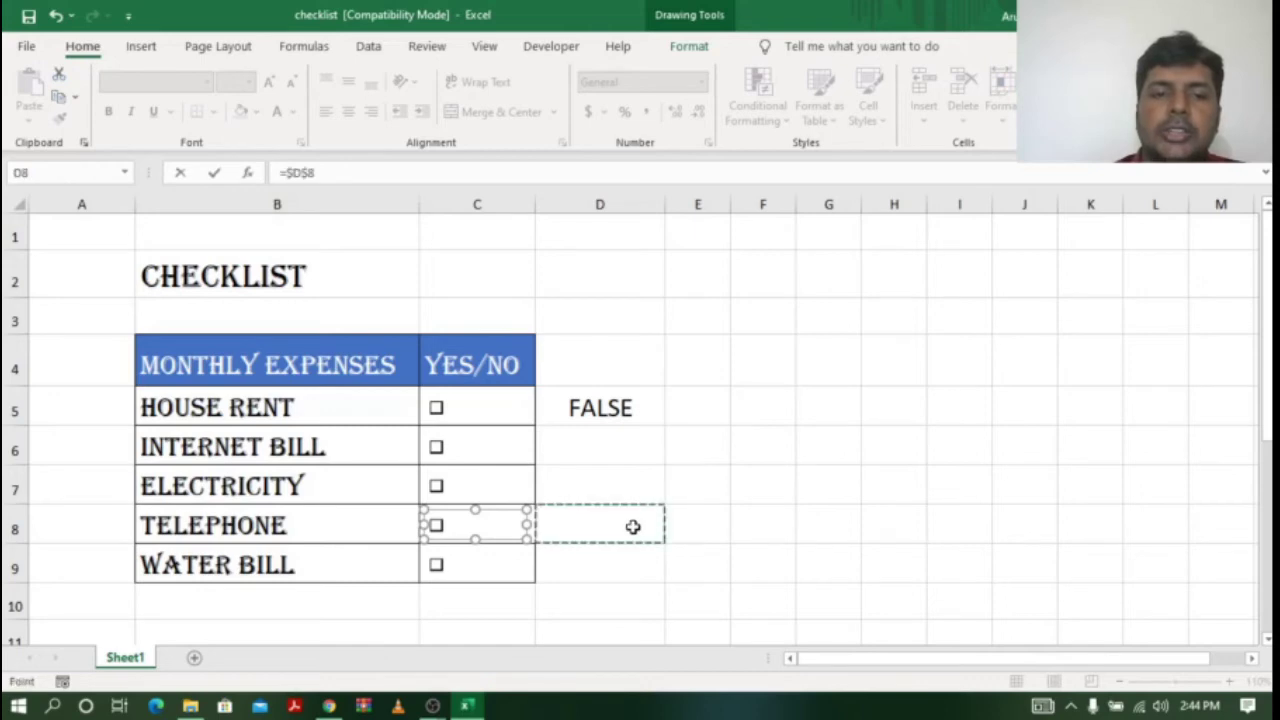
{"action": "key", "text": "Return"}
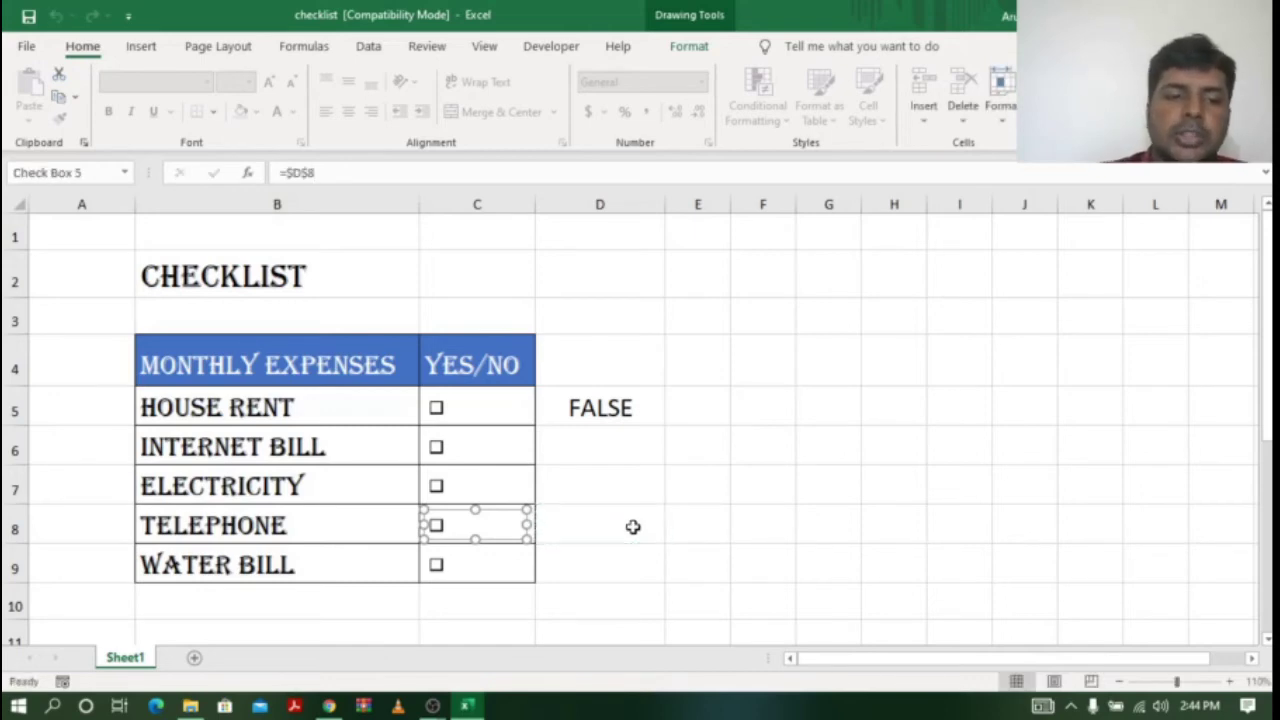
{"action": "key", "text": "Escape"}
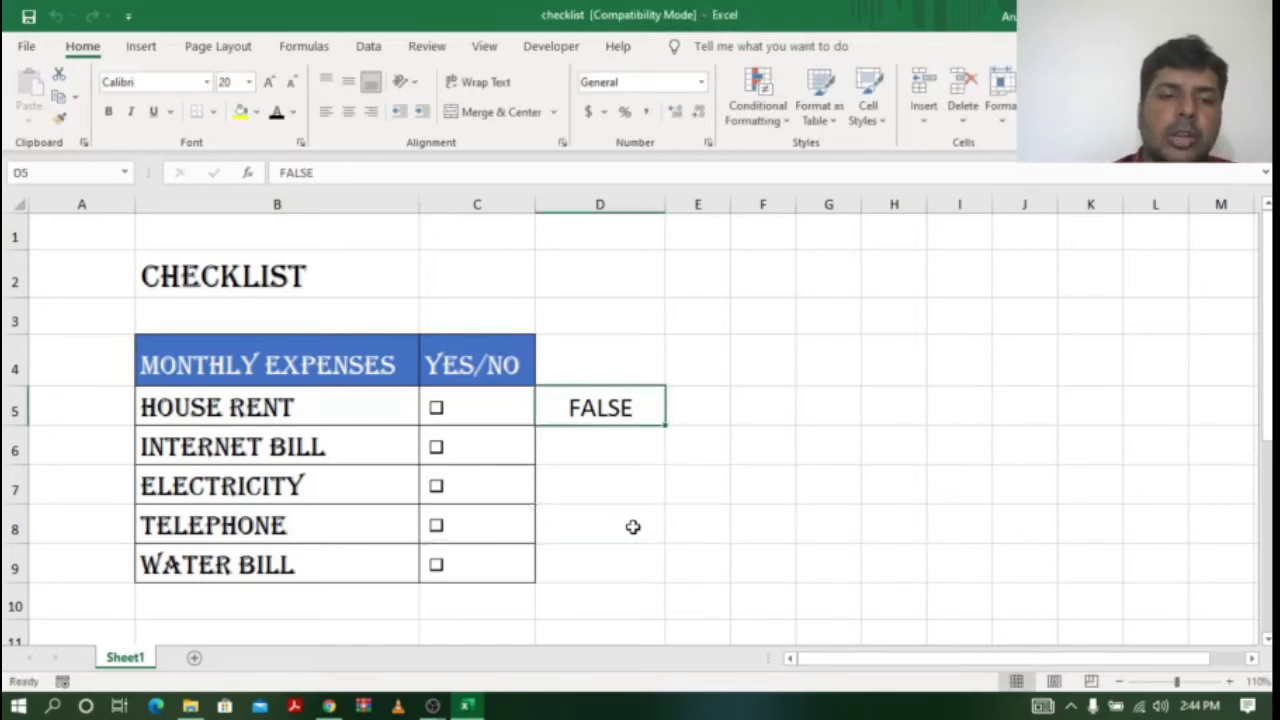
- Link the Water Bill check box to cell D9 with =$D$9
{"action": "left_click", "coordinate": [471, 563], "text": "ctrl"}
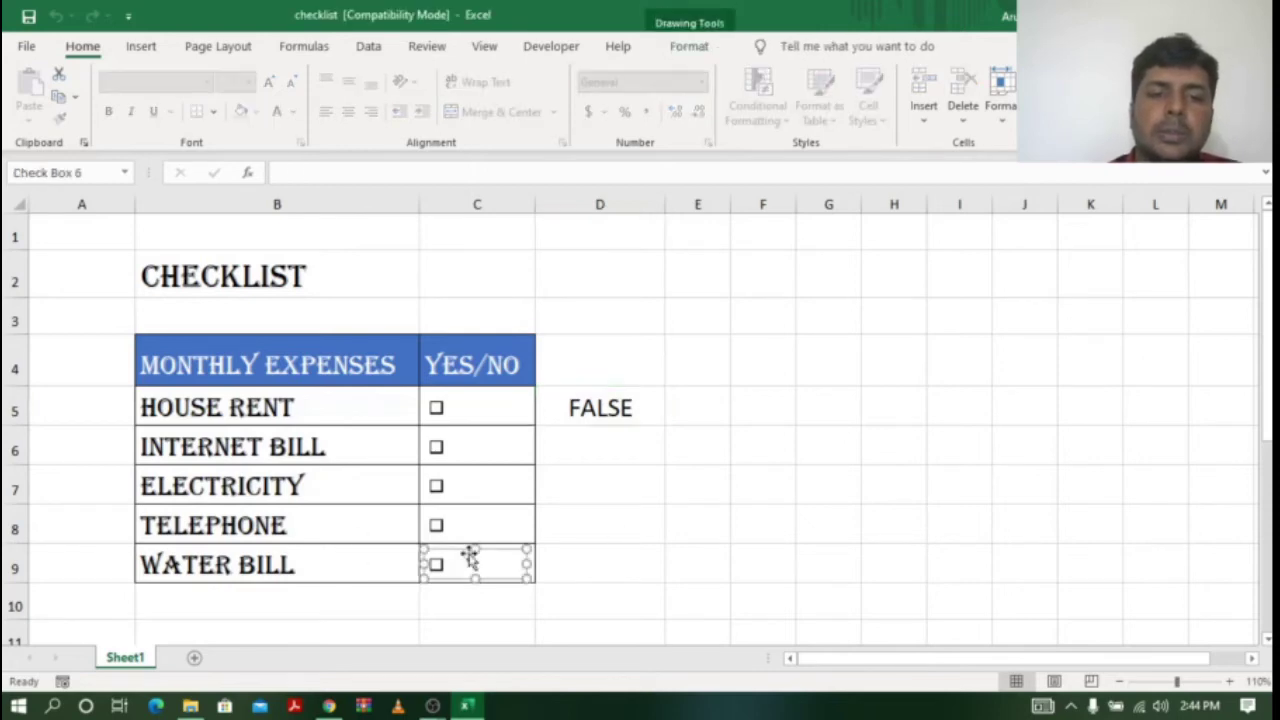
{"action": "left_click", "coordinate": [399, 172]}
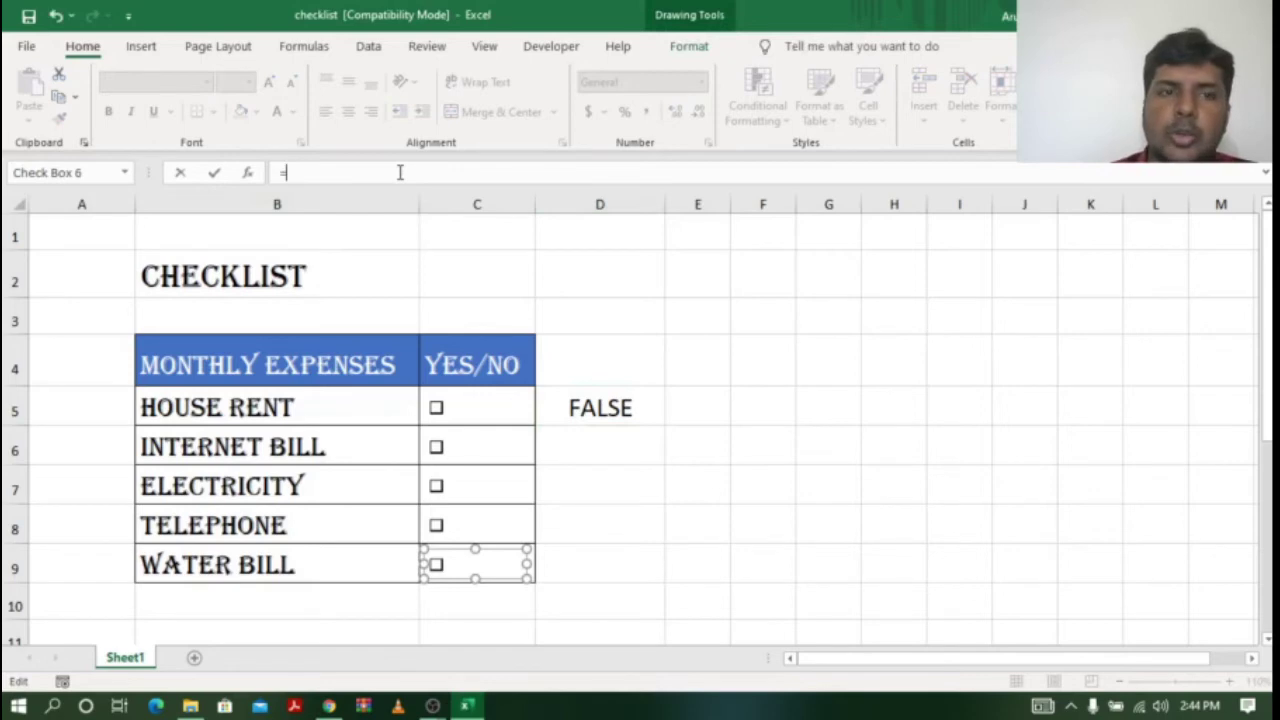
{"action": "type", "text": "="}
{"action": "left_click", "coordinate": [611, 558]}
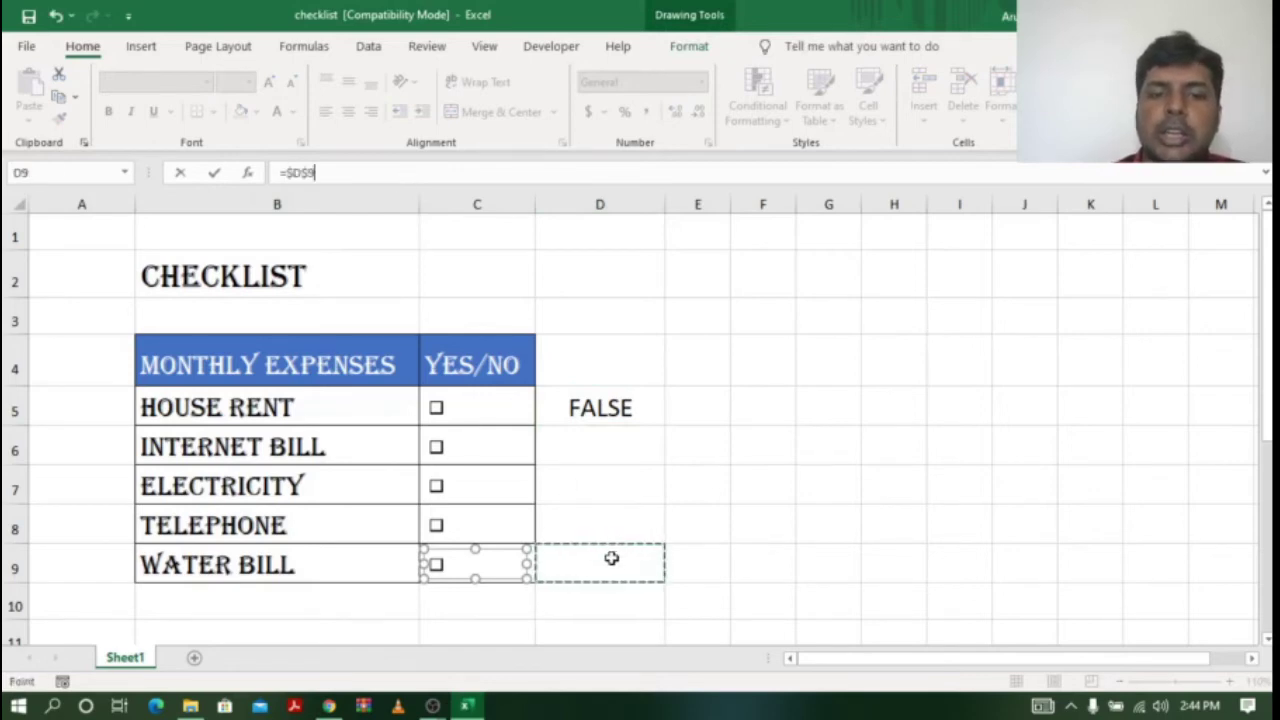
{"action": "key", "text": "Return"}
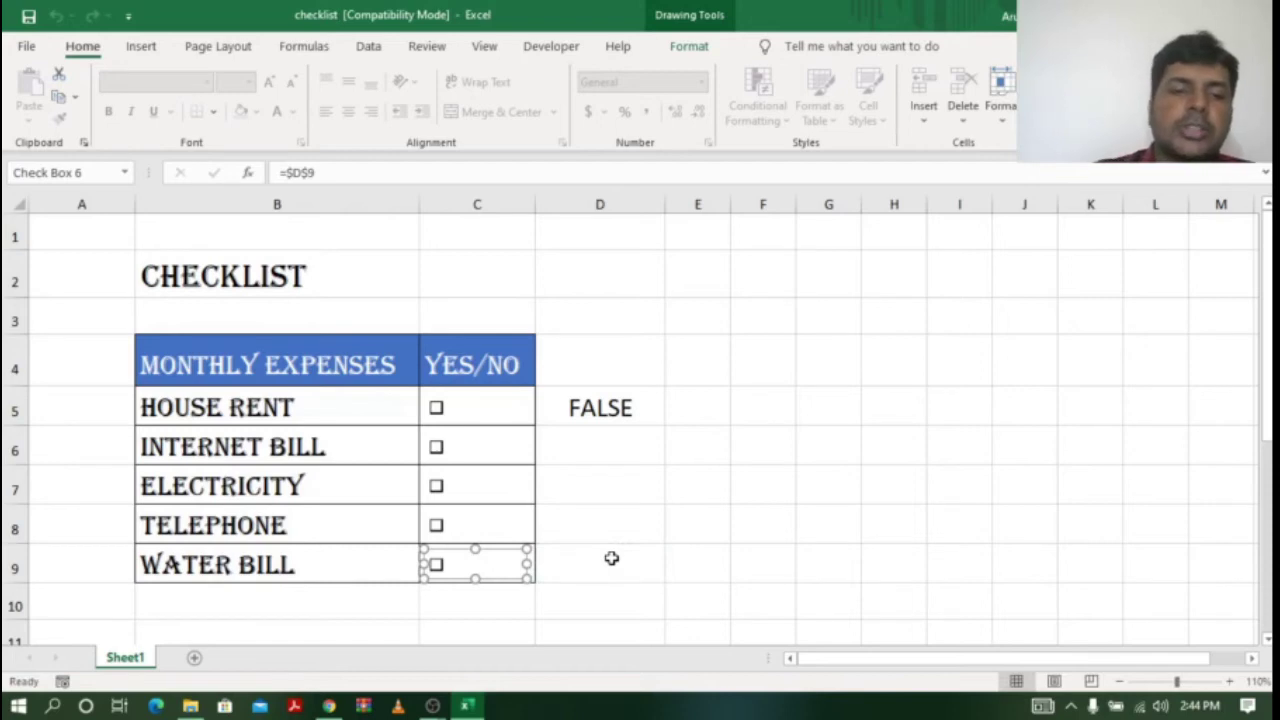
{"action": "key", "text": "Escape"}
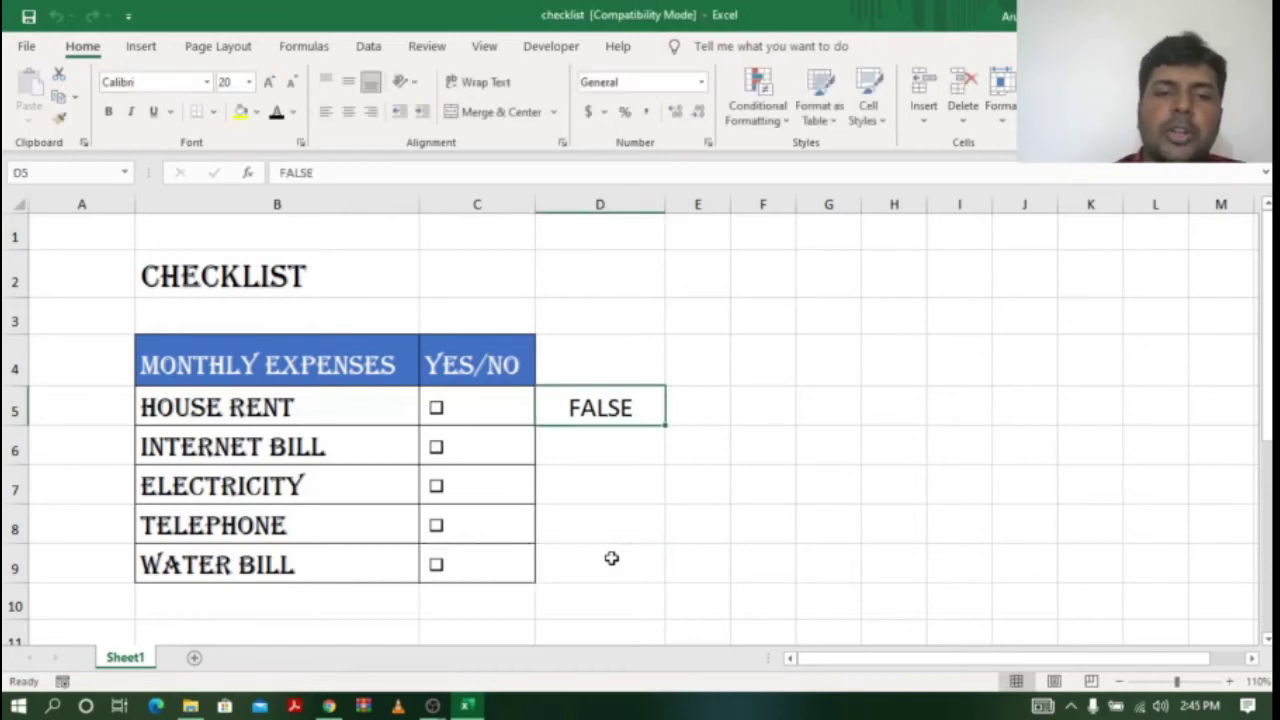
- Test the linked check boxes by ticking and unticking Internet Bill and Water Bill, and leave House Rent, Electricity and Telephone ticked
{"action": "left_click", "coordinate": [438, 450]}
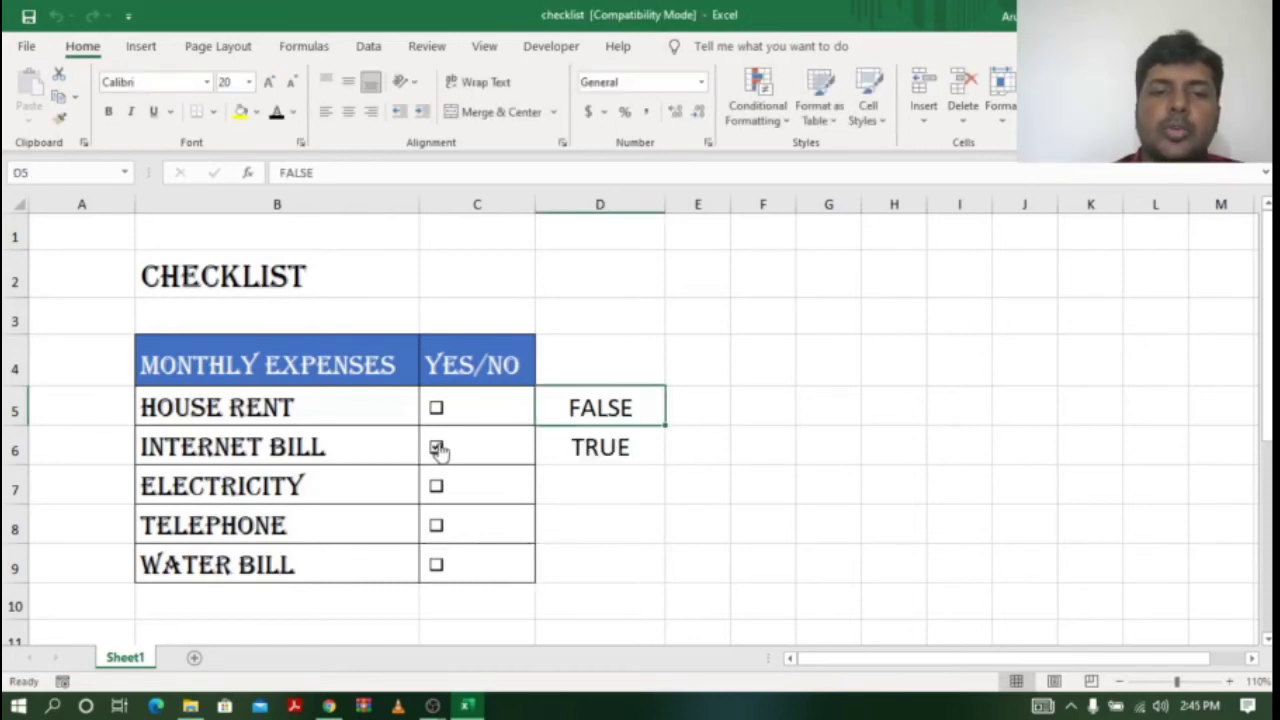
{"action": "left_click", "coordinate": [438, 450]}
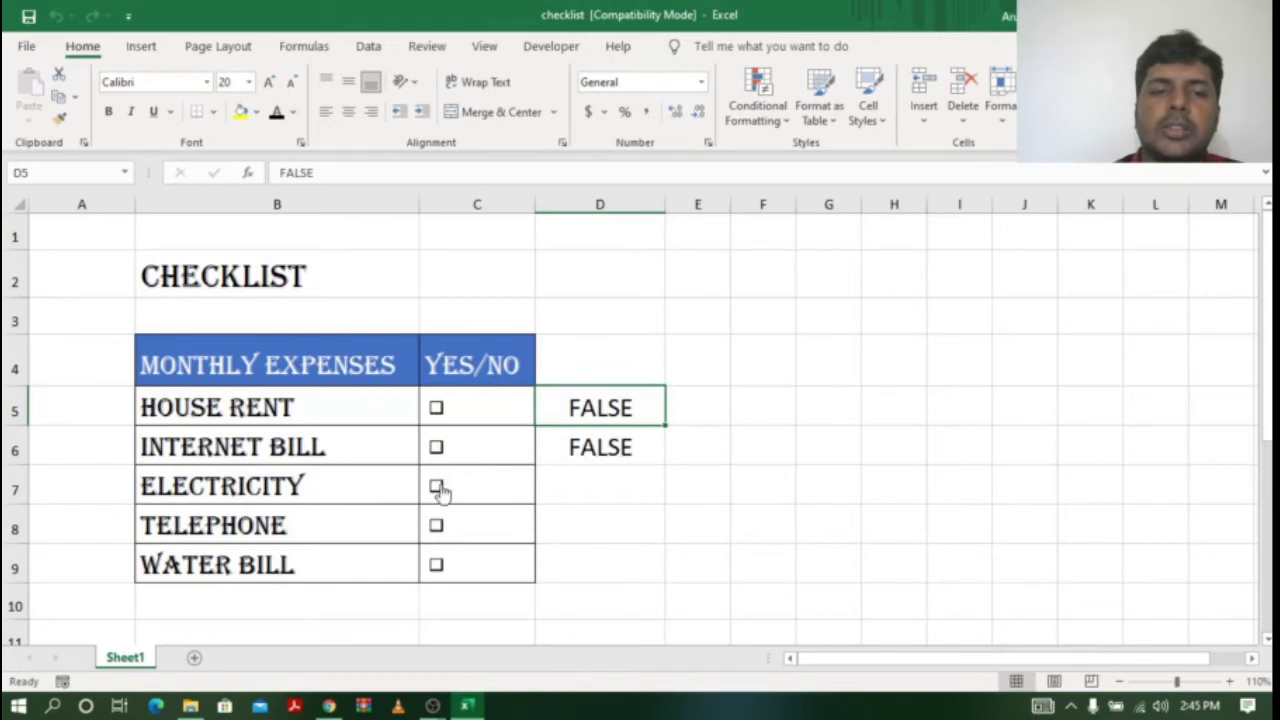
{"action": "left_click", "coordinate": [438, 488]}
{"action": "left_click", "coordinate": [437, 530]}
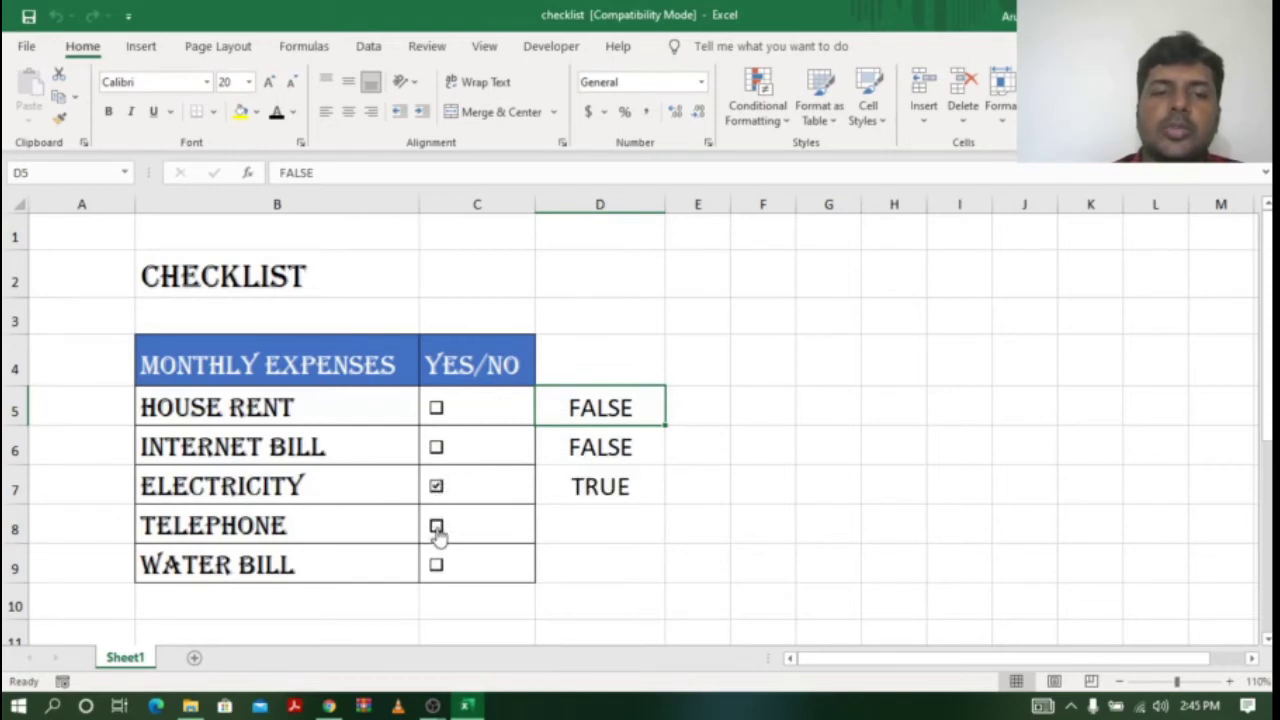
{"action": "left_click", "coordinate": [438, 566]}
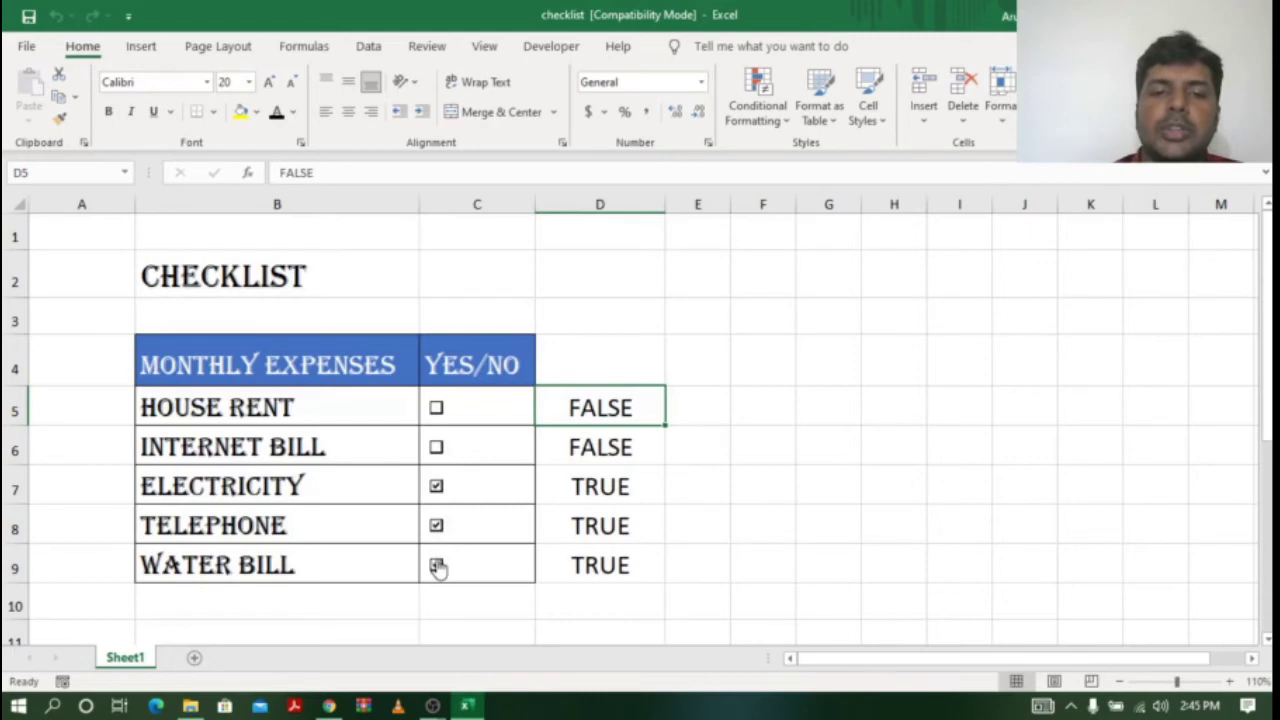
{"action": "left_click", "coordinate": [438, 566]}
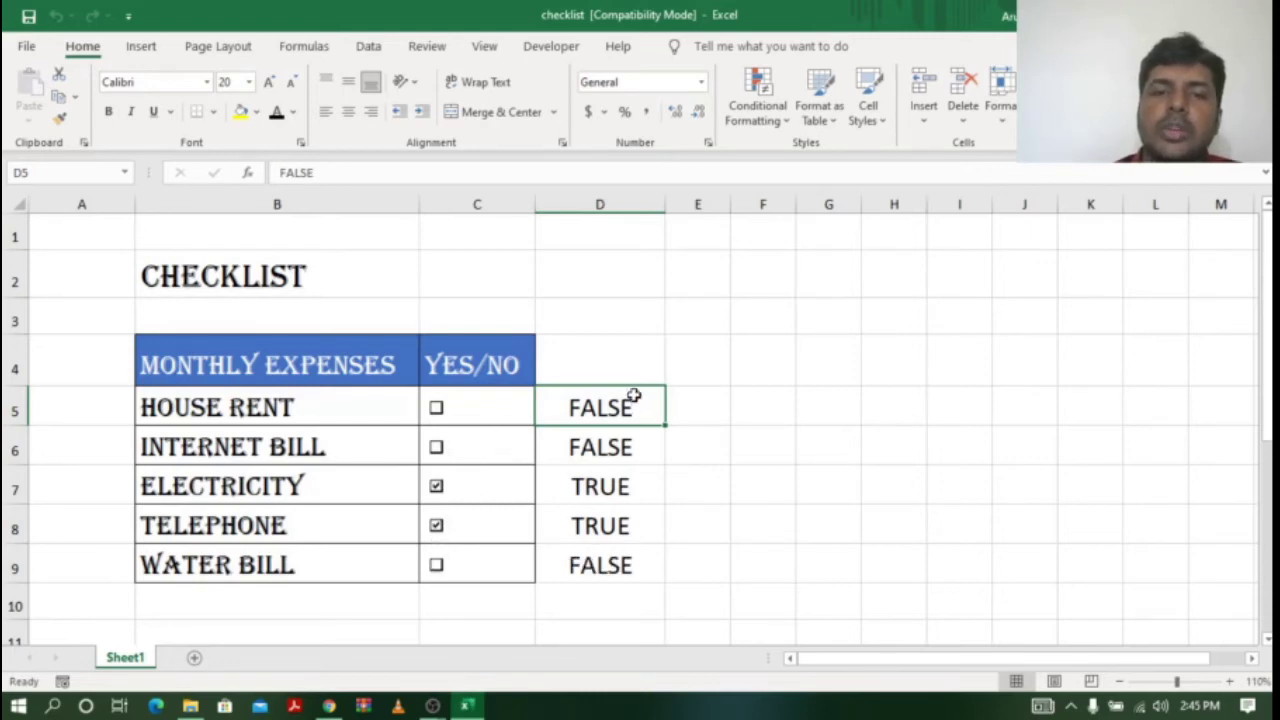
{"action": "left_click_drag", "start_coordinate": [633, 397], "coordinate": [614, 566]}
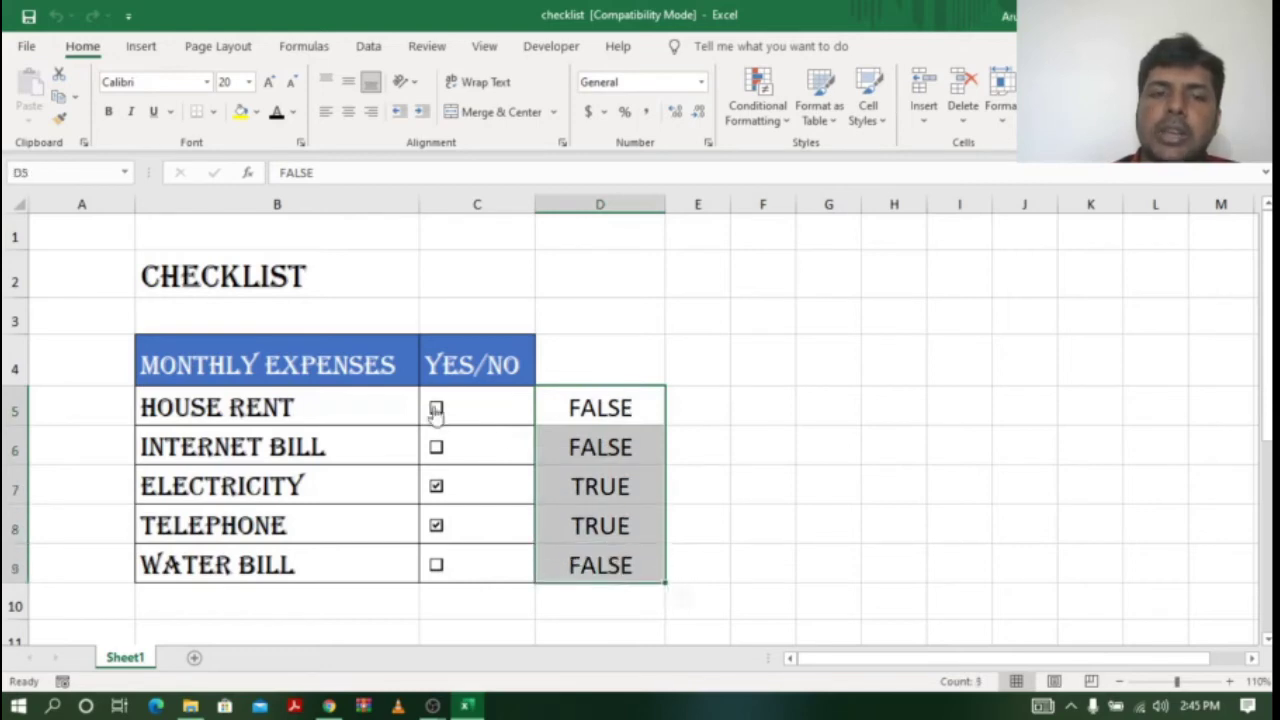
{"action": "left_click", "coordinate": [724, 408]}
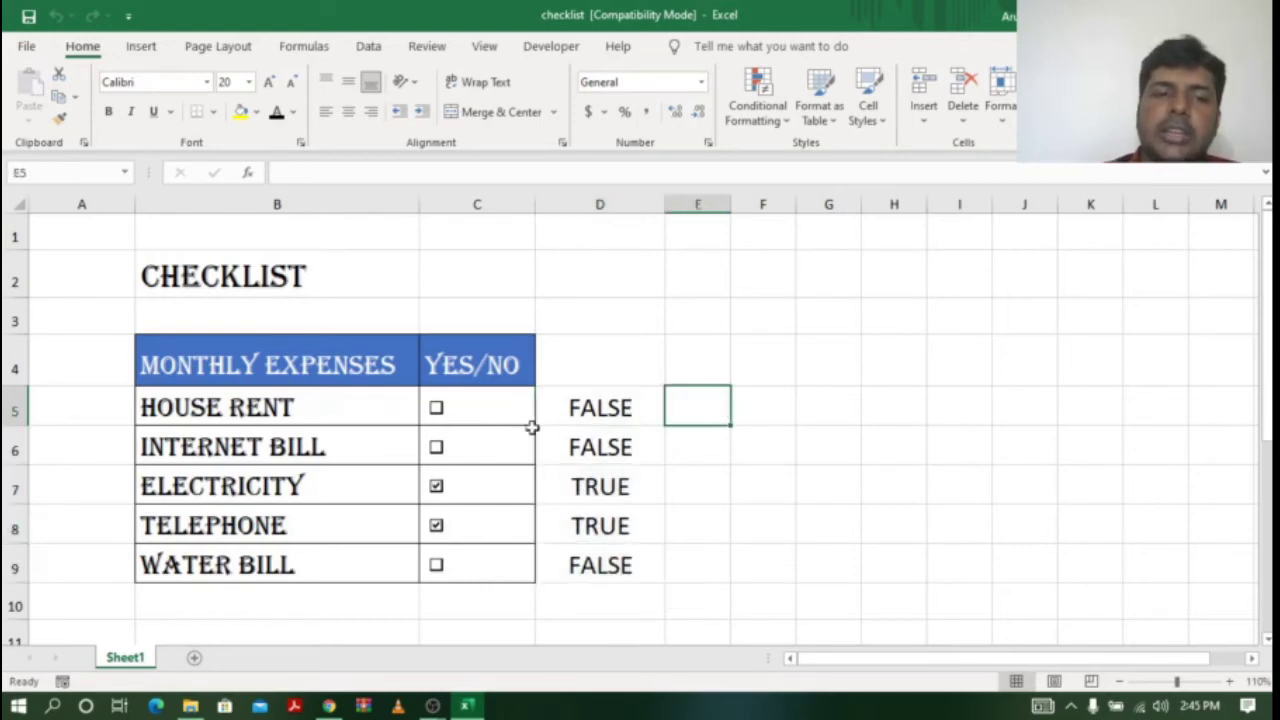
{"action": "left_click", "coordinate": [437, 409]}
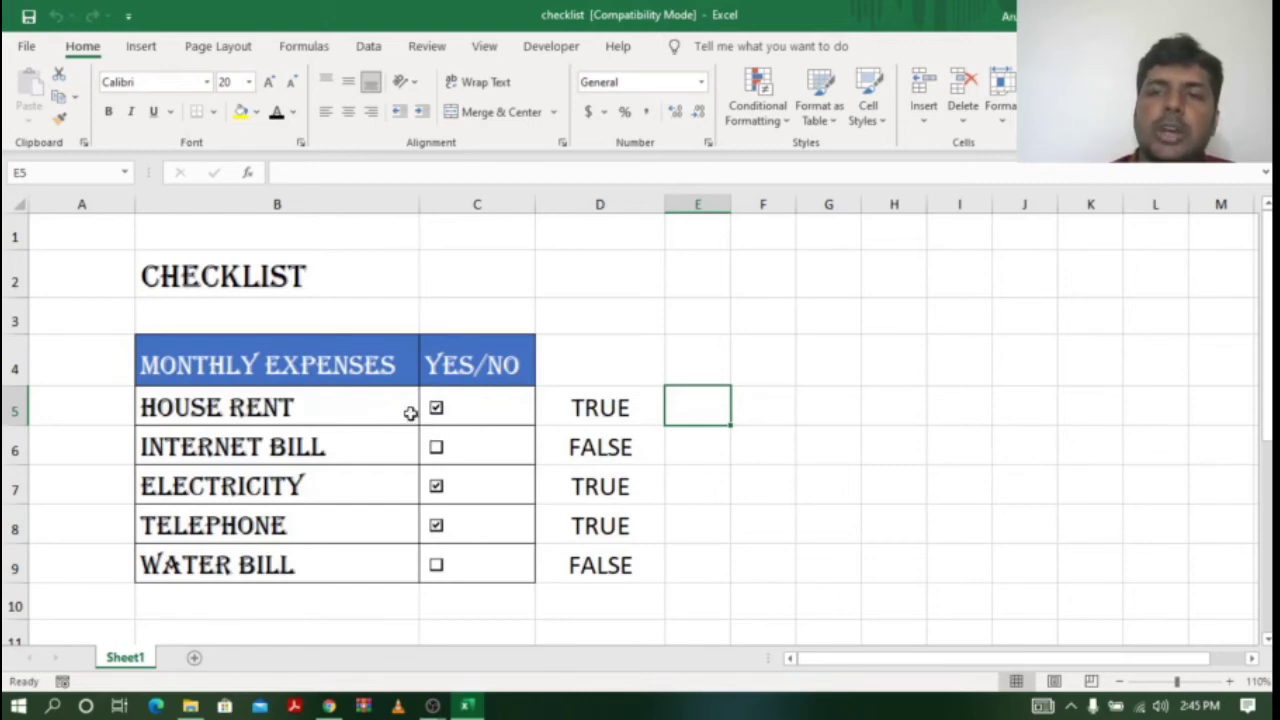
- Start a new conditional formatting rule for B5:C9 that uses a formula to determine which cells to format
{"action": "left_click_drag", "start_coordinate": [170, 409], "coordinate": [500, 571]}
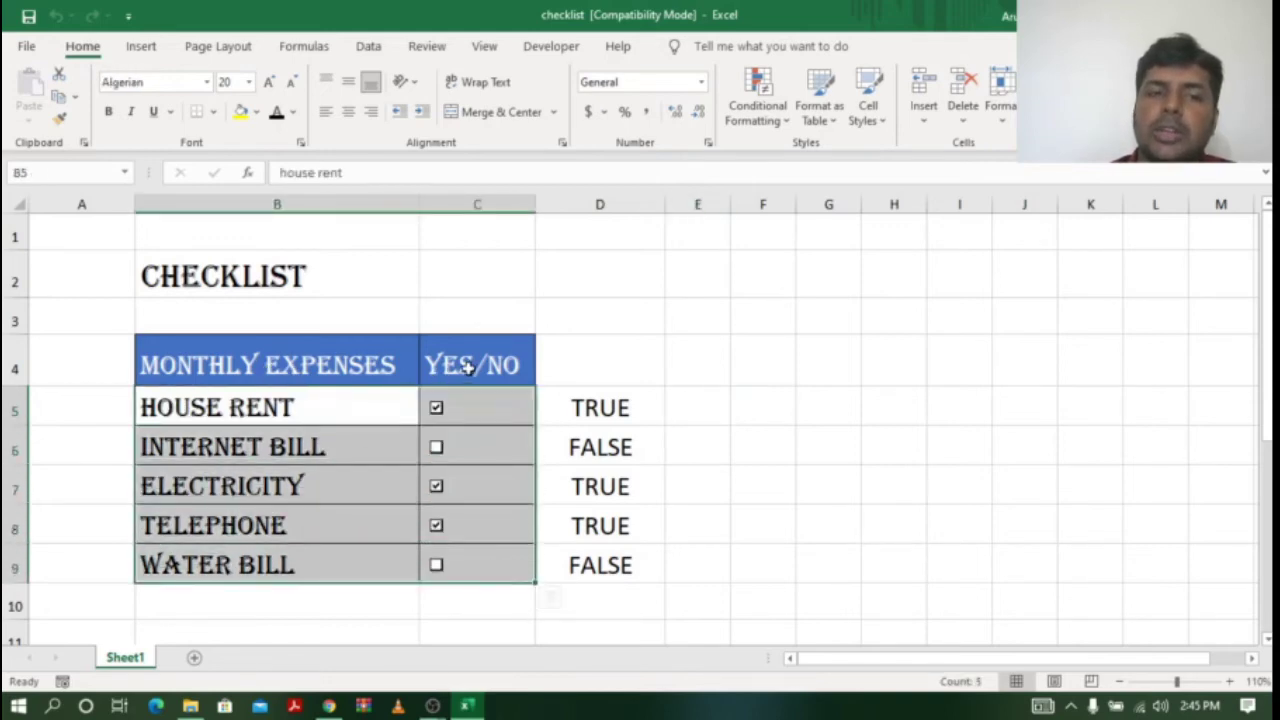
{"action": "left_click", "coordinate": [787, 122]}
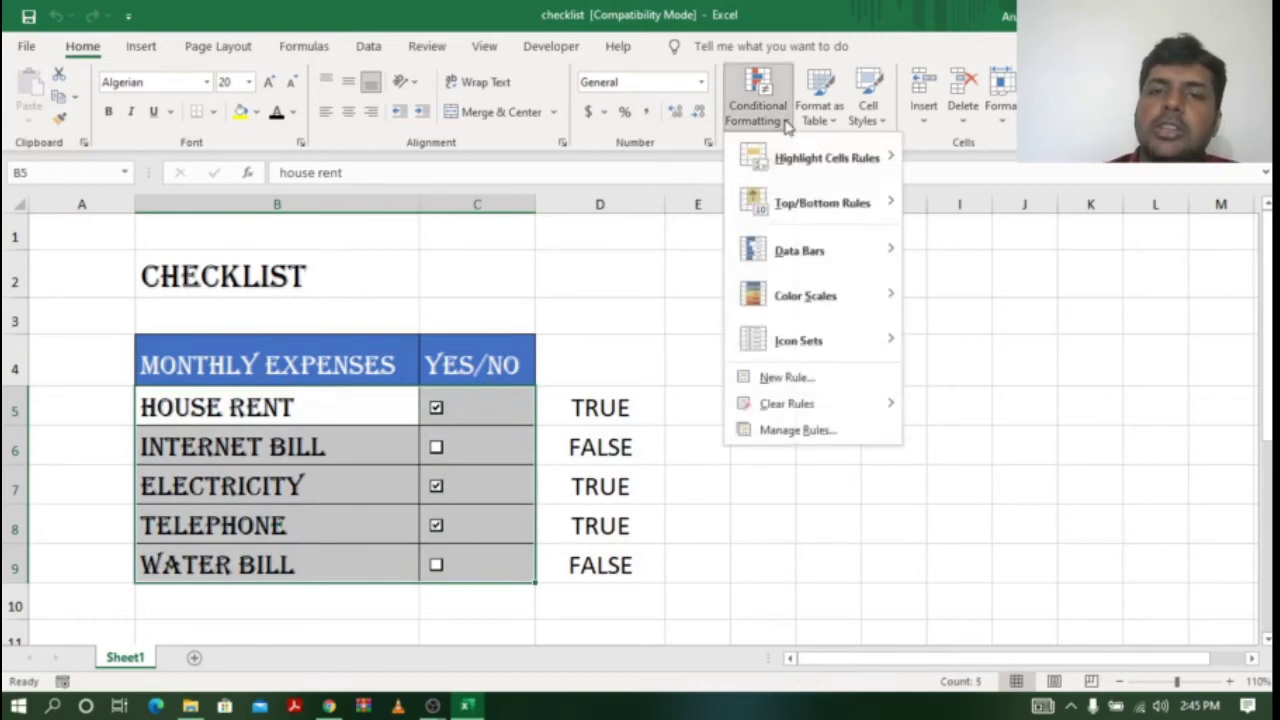
{"action": "left_click", "coordinate": [785, 378]}
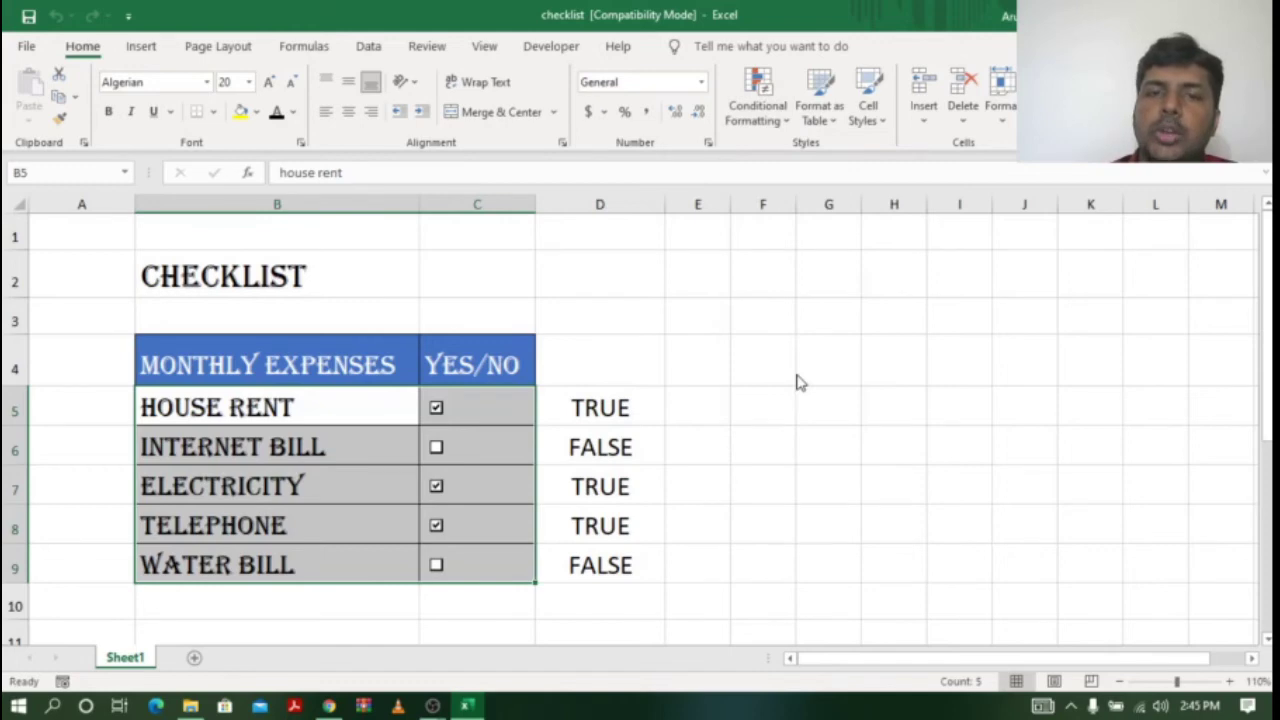
{"action": "left_click_drag", "start_coordinate": [838, 87], "coordinate": [481, 105]}
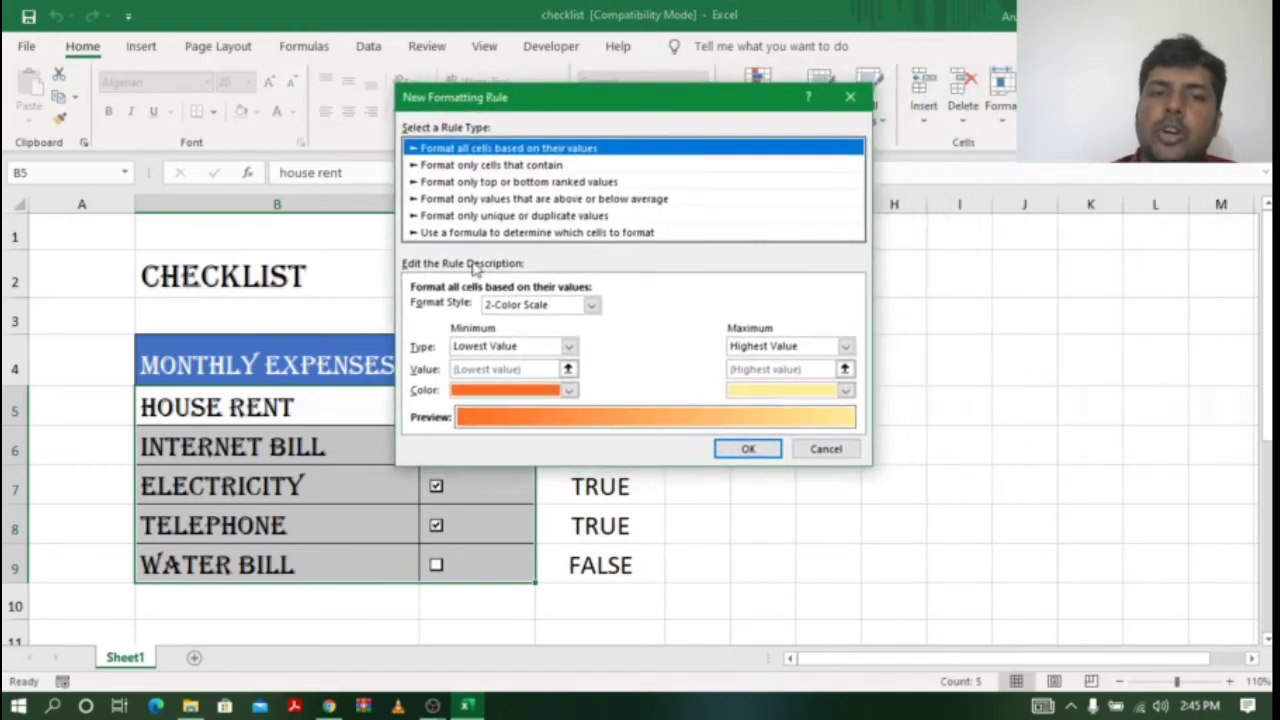
{"action": "left_click", "coordinate": [519, 232]}
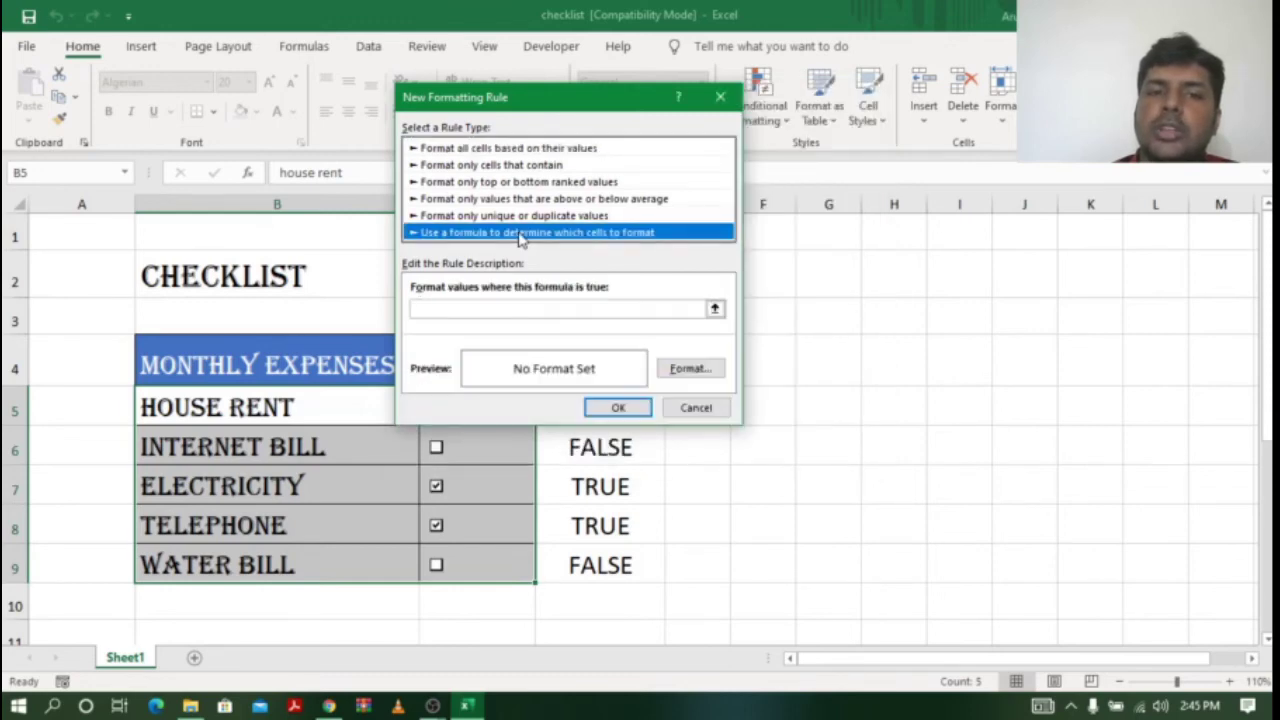
- Enter =$D5 as the formatting rule's formula, with only the column reference fixed
{"action": "left_click", "coordinate": [513, 310]}
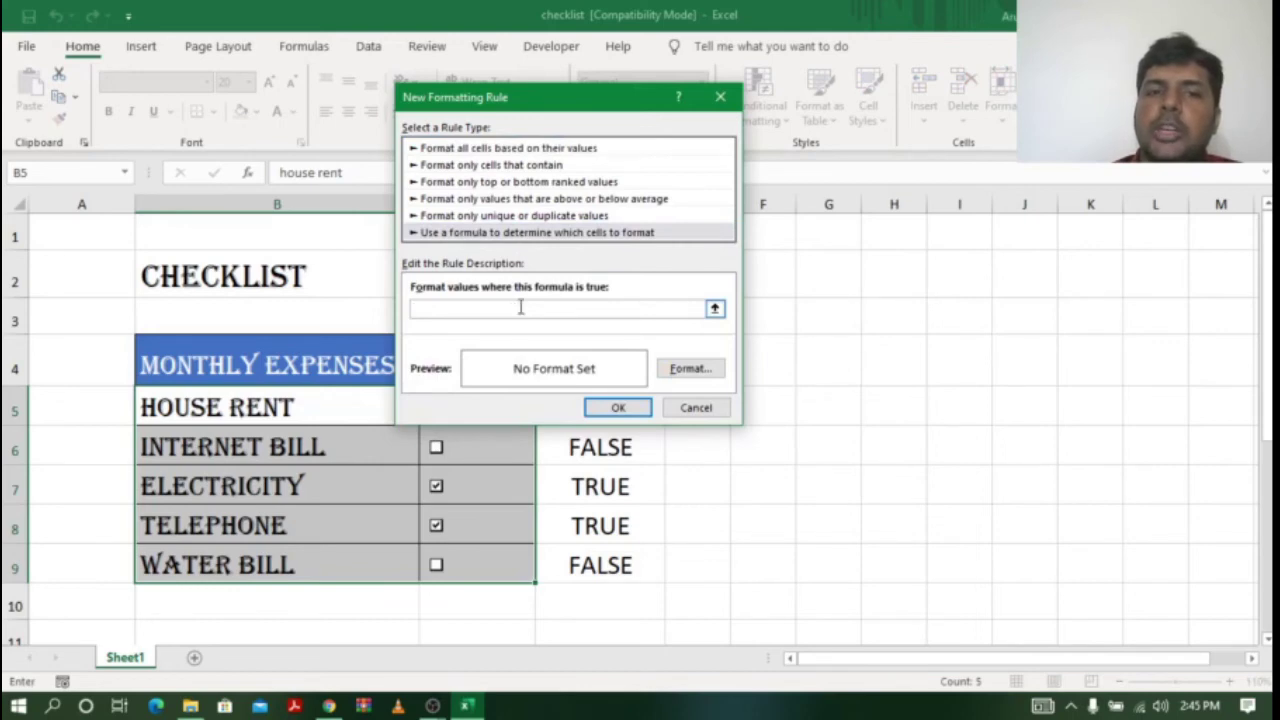
{"action": "left_click_drag", "start_coordinate": [520, 106], "coordinate": [848, 141]}
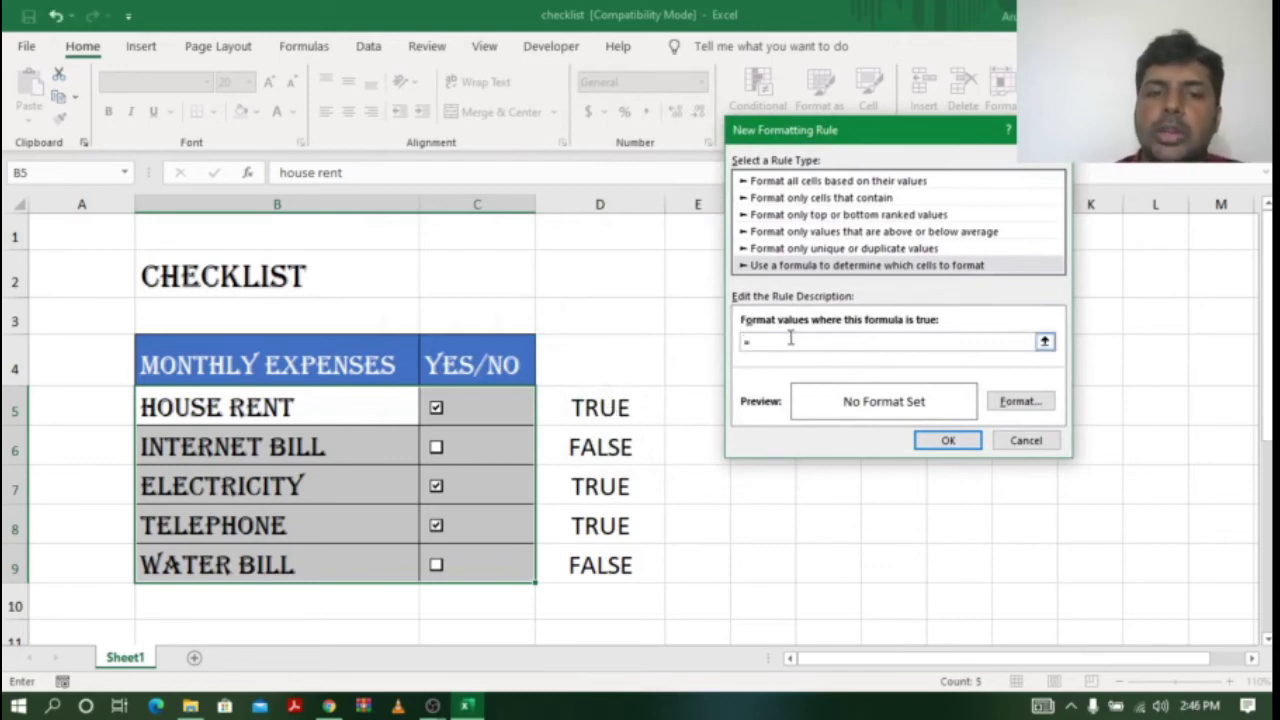
{"action": "left_click", "coordinate": [603, 407]}
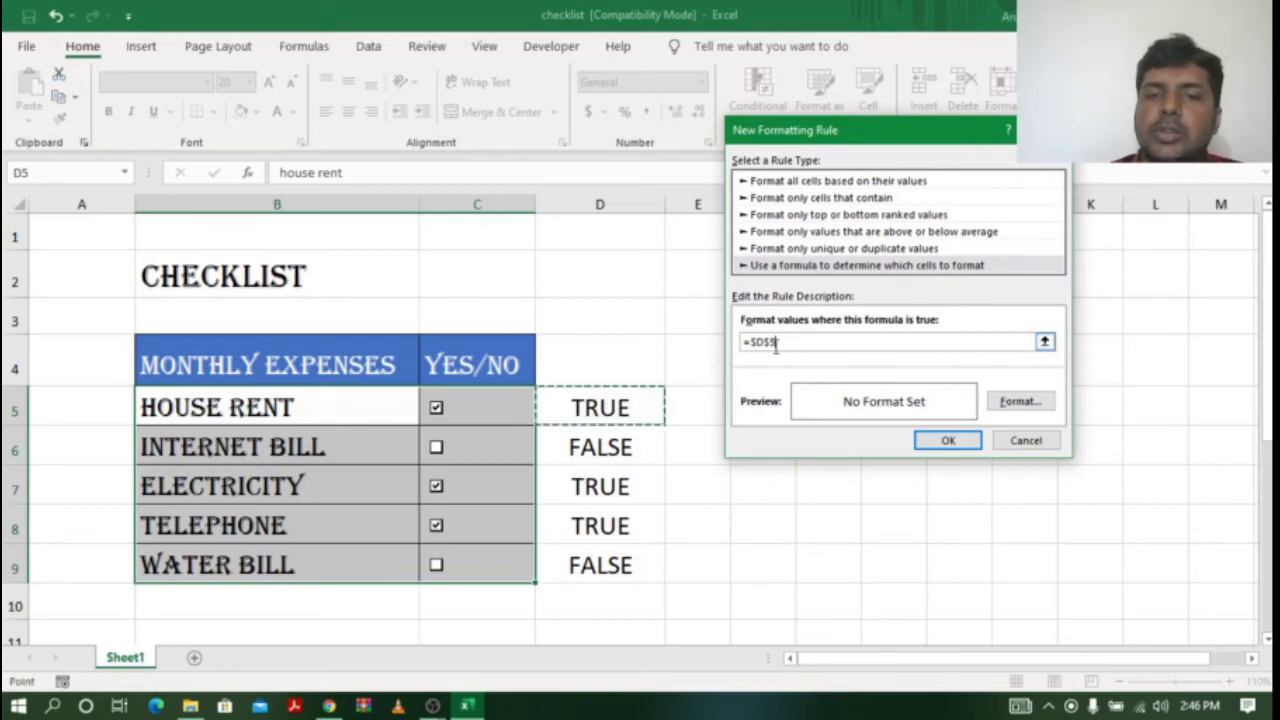
{"action": "left_click", "coordinate": [914, 341]}
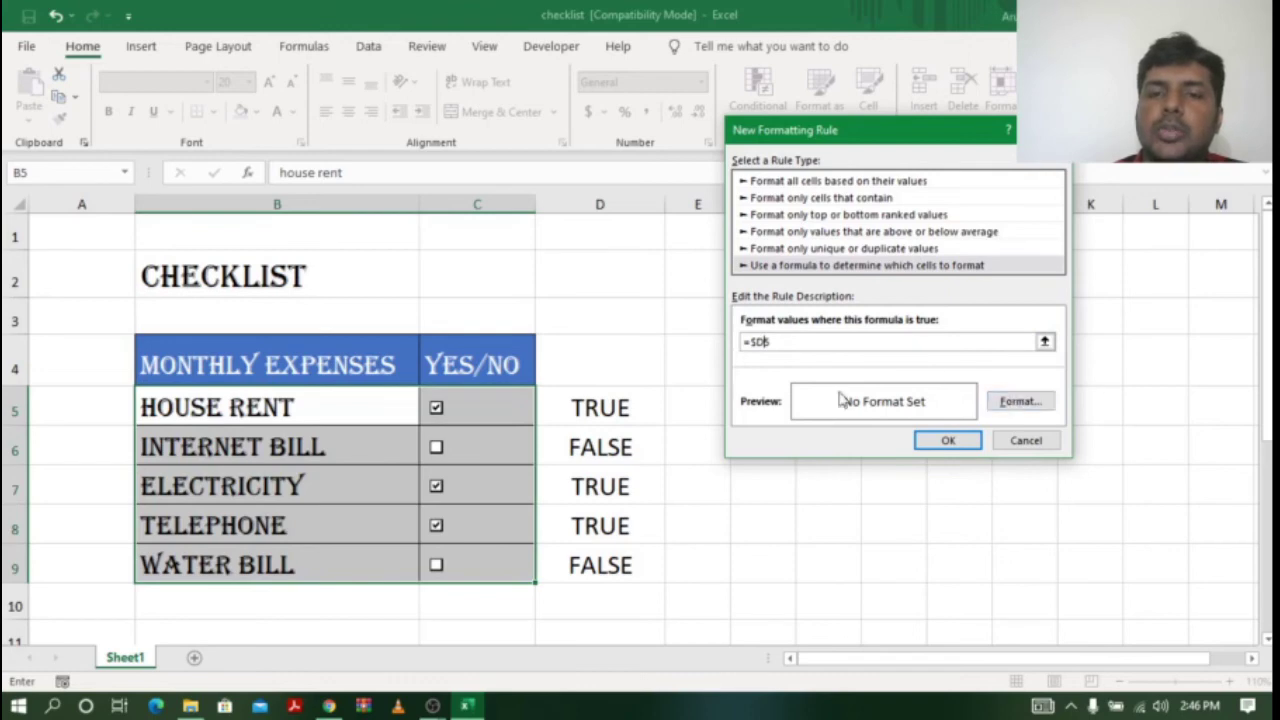
- Give the conditional formatting rule a standard red fill and apply it to the checklist rows
{"action": "left_click", "coordinate": [1020, 401]}
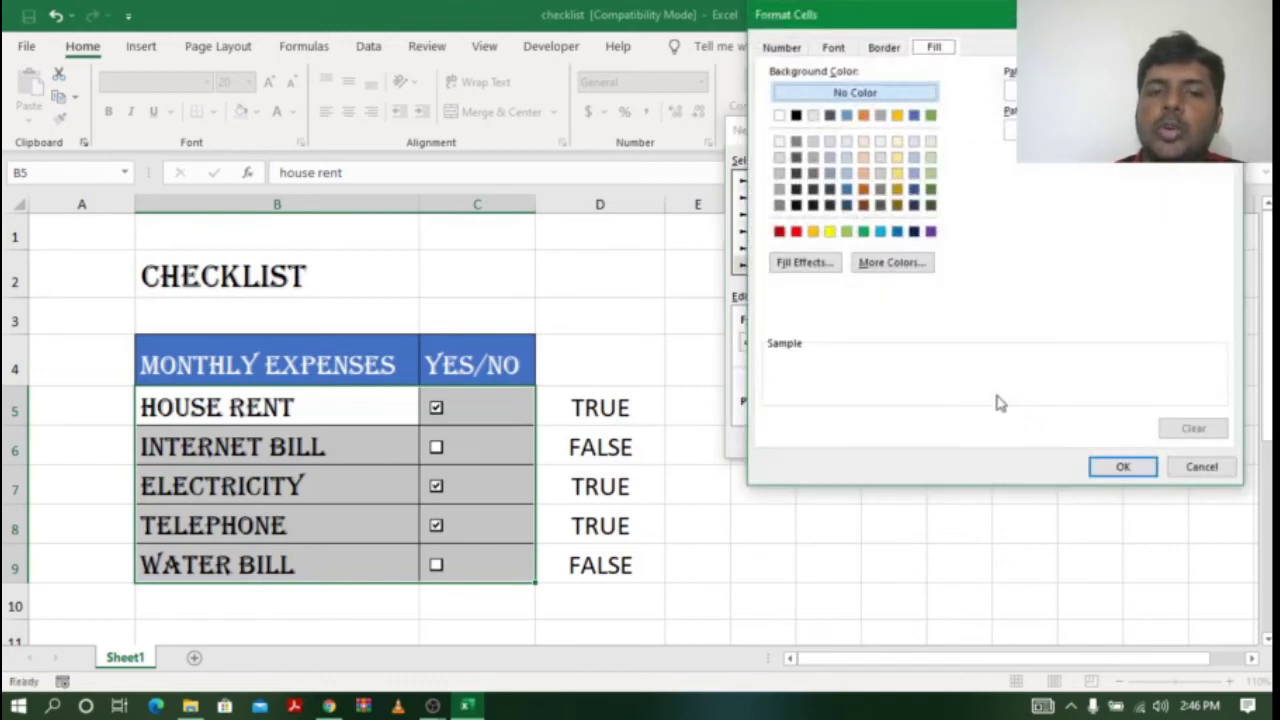
{"action": "left_click", "coordinate": [797, 235]}
{"action": "left_click", "coordinate": [1127, 463]}
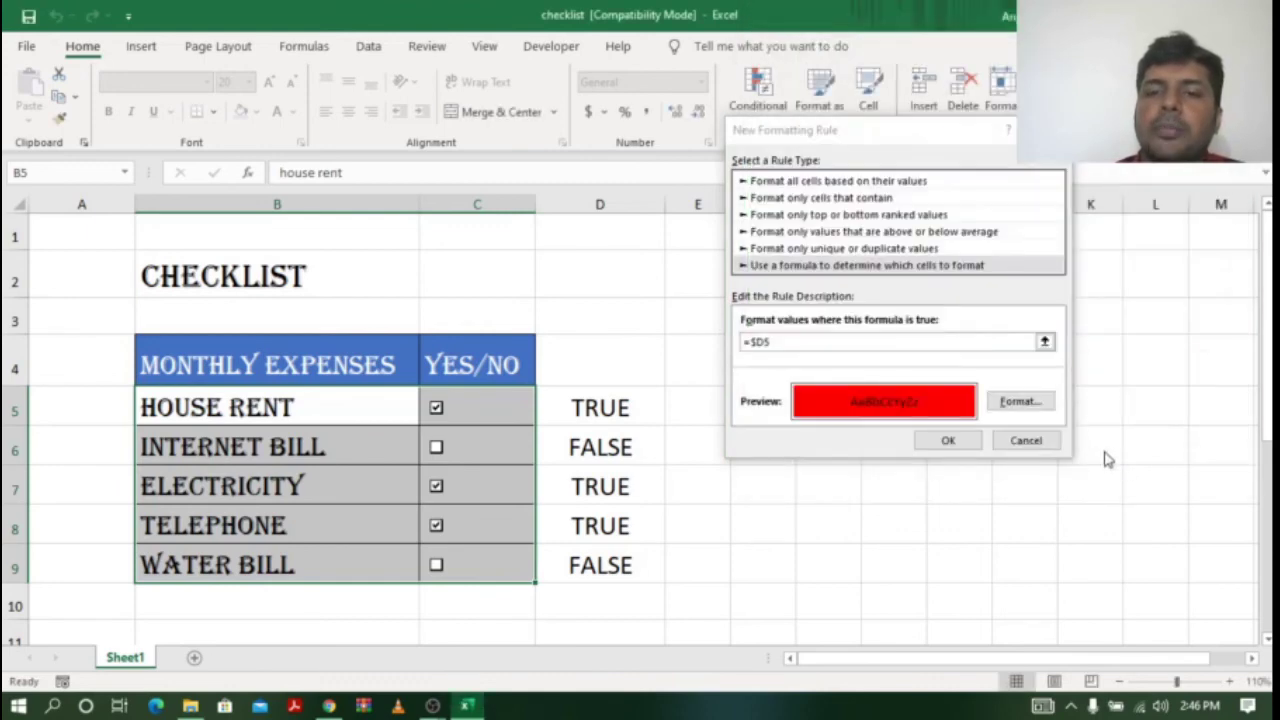
{"action": "left_click", "coordinate": [967, 443]}
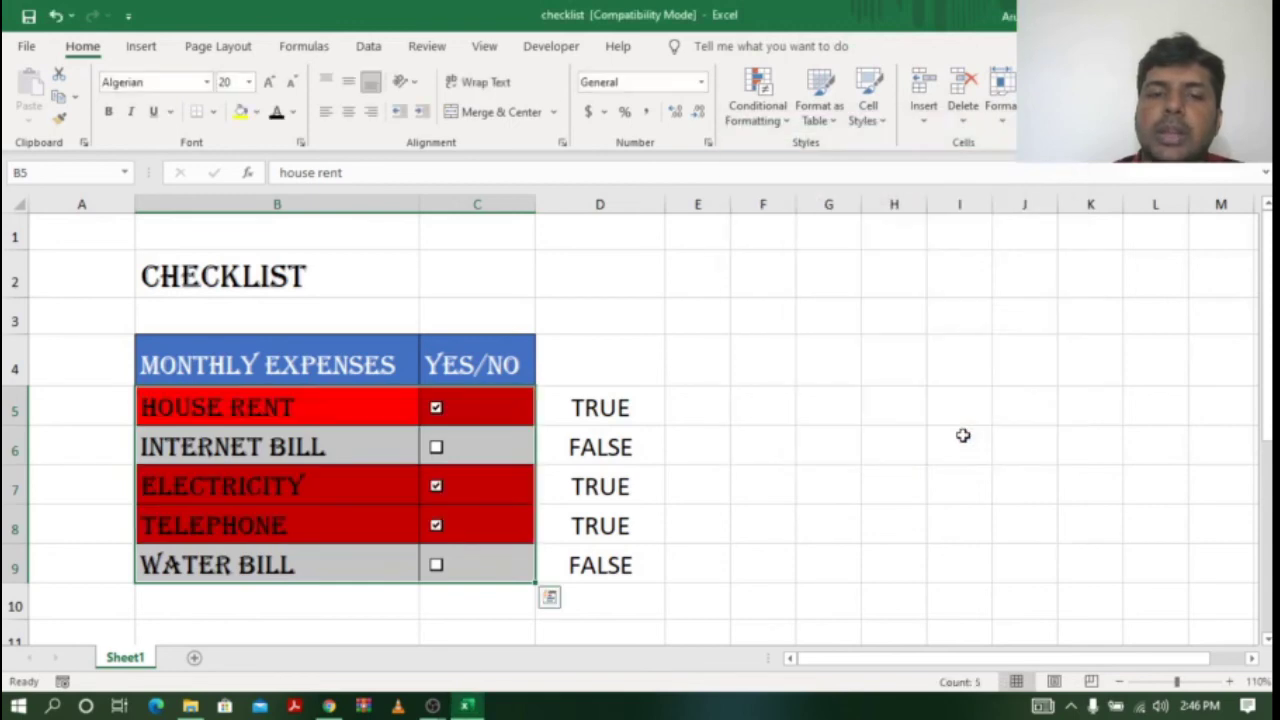
- Test the highlighting by toggling the check boxes, leaving only House Rent and Internet Bill ticked
{"action": "left_click", "coordinate": [436, 409]}
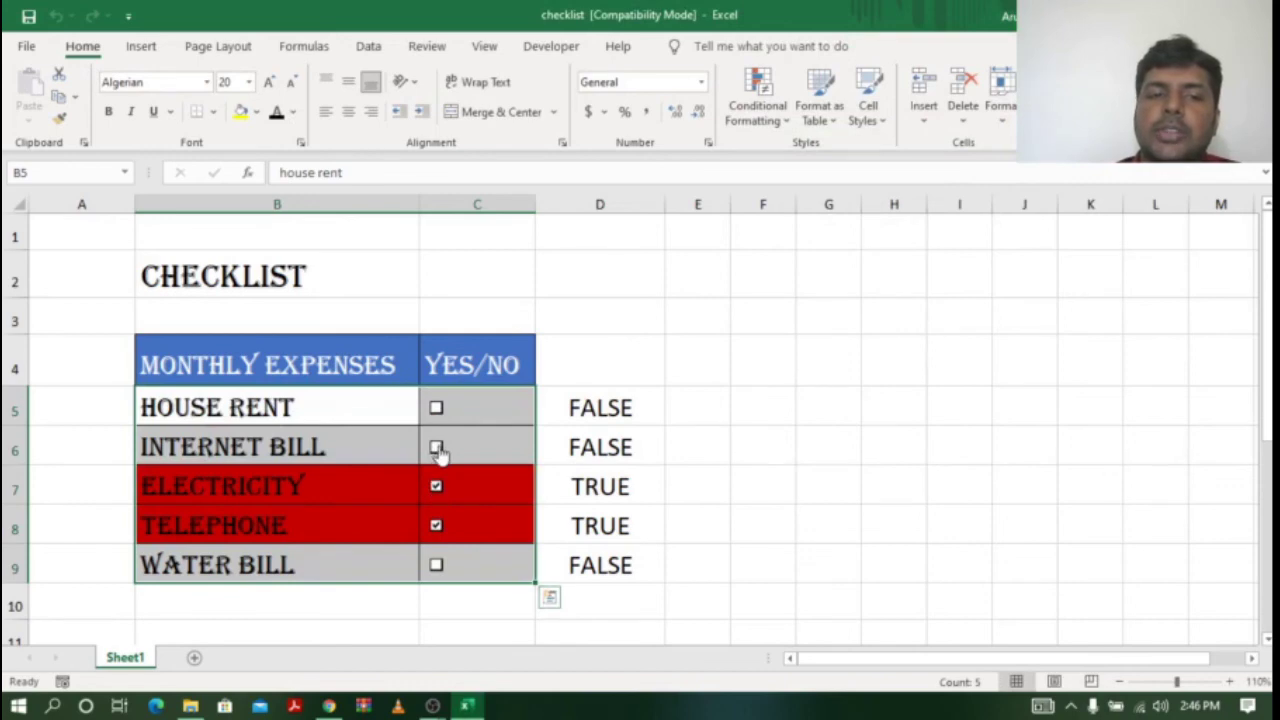
{"action": "left_click", "coordinate": [437, 449]}
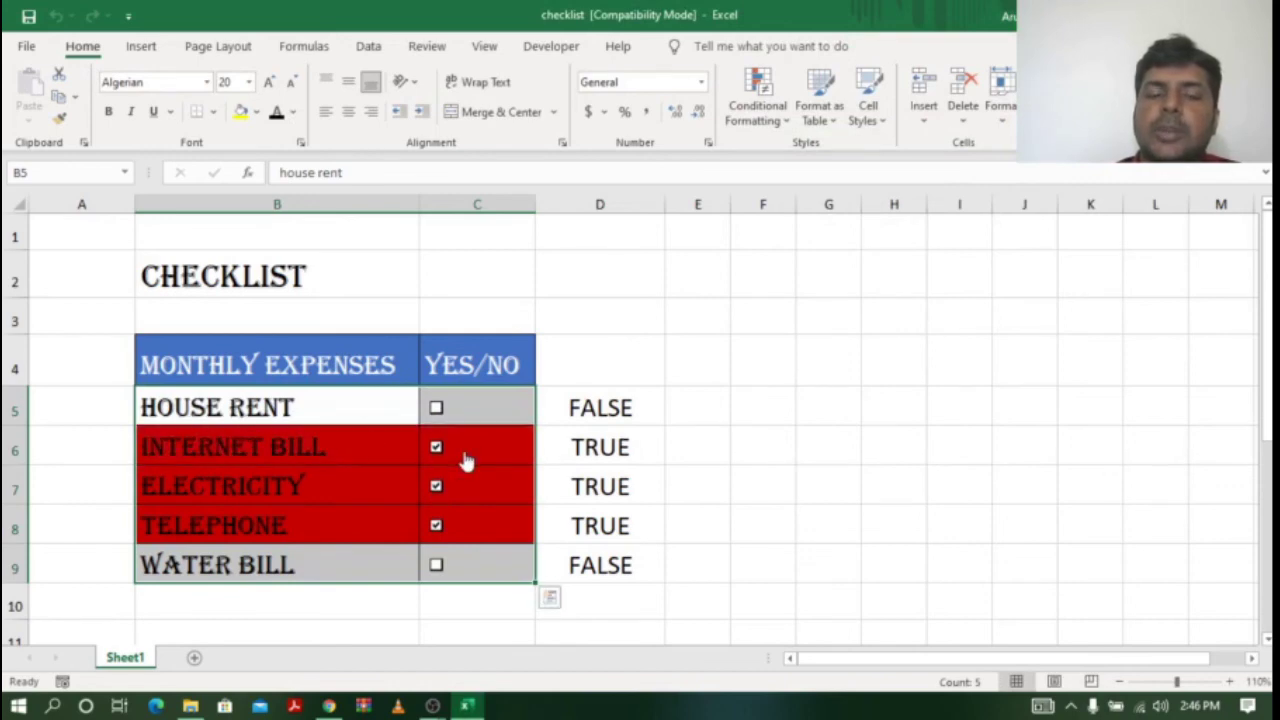
{"action": "left_click", "coordinate": [437, 488]}
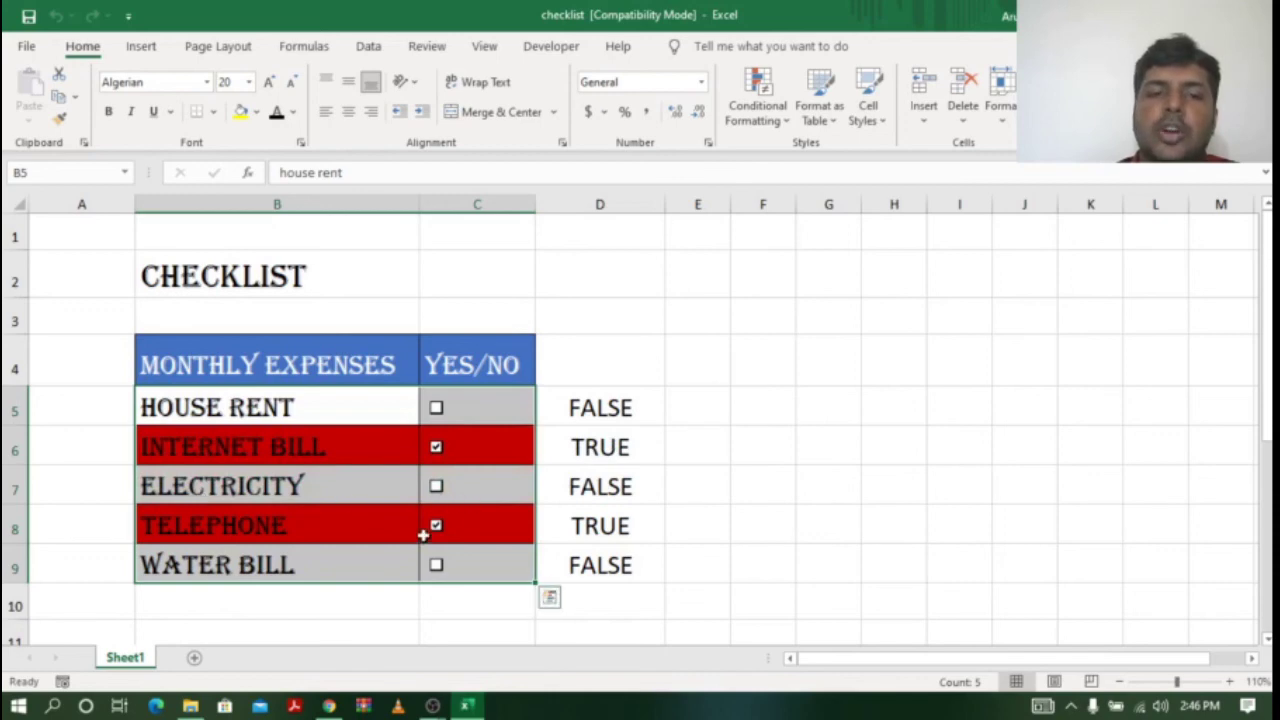
{"action": "left_click", "coordinate": [437, 527]}
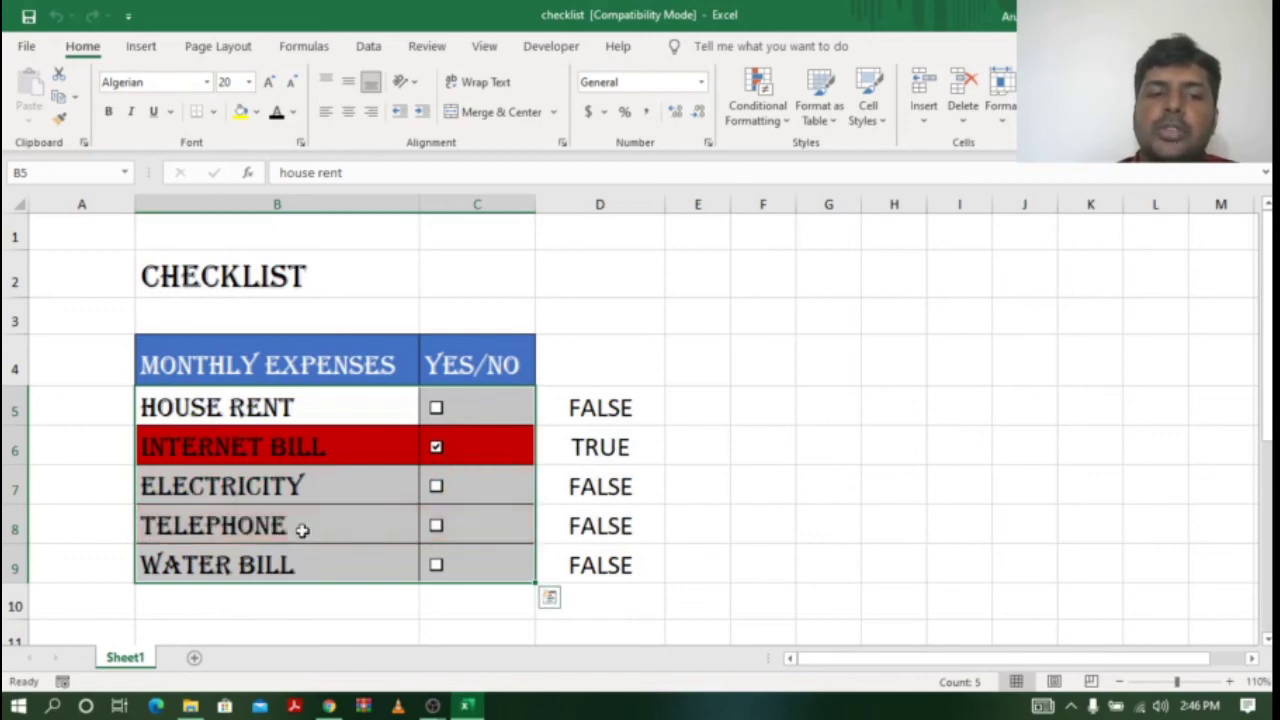
{"action": "left_click", "coordinate": [437, 410]}
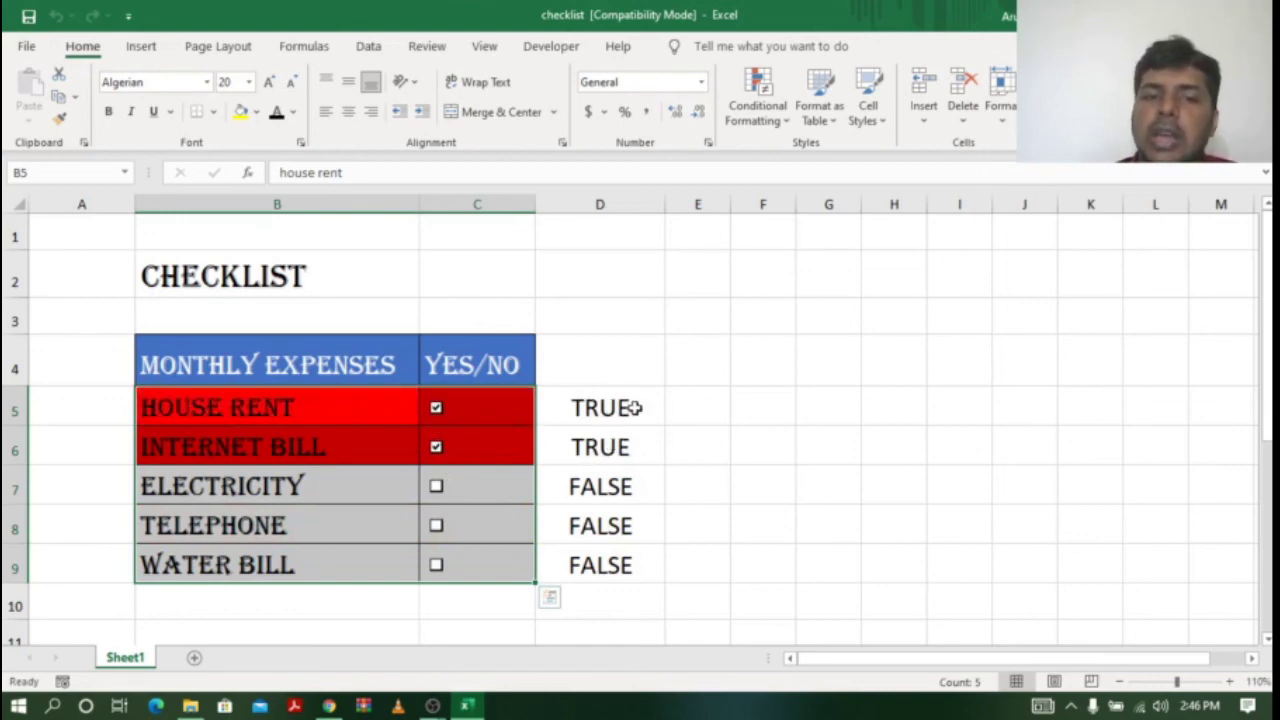
- Hide the TRUE/FALSE values in the linked cells D5:D9 by setting their font colour to white
{"action": "left_click_drag", "start_coordinate": [638, 400], "coordinate": [623, 566]}
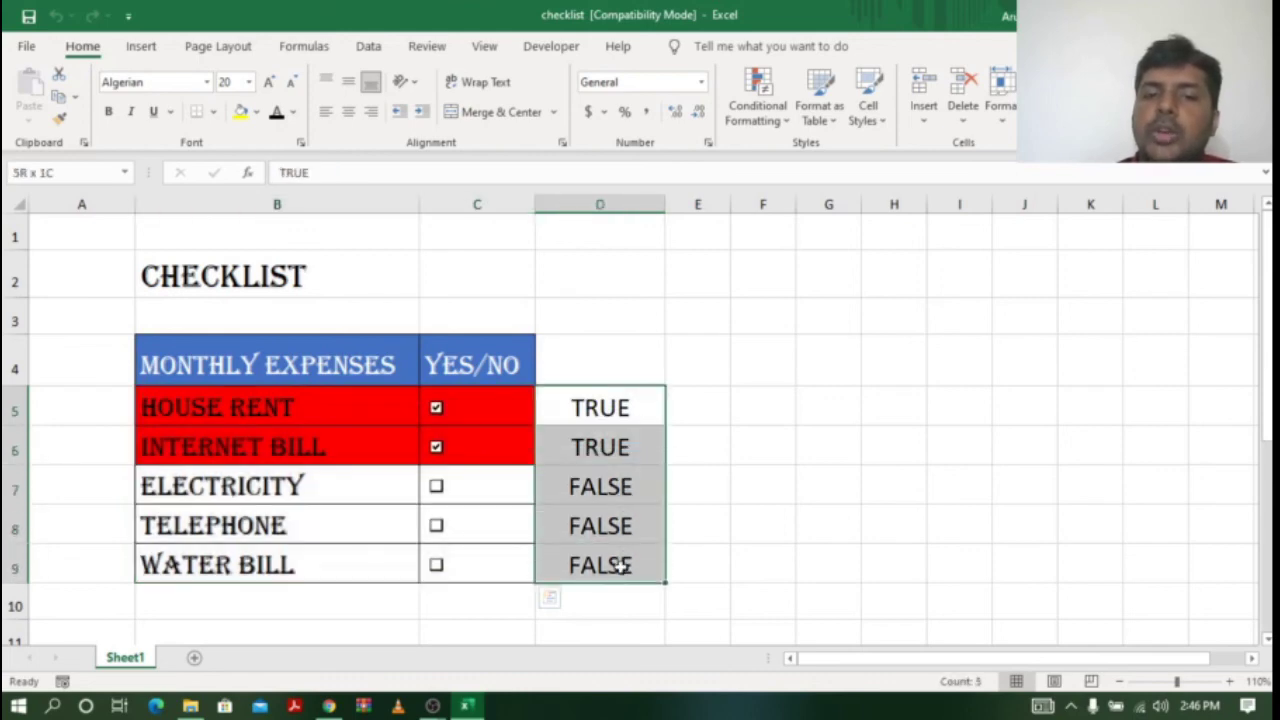
{"action": "left_click", "coordinate": [293, 112]}
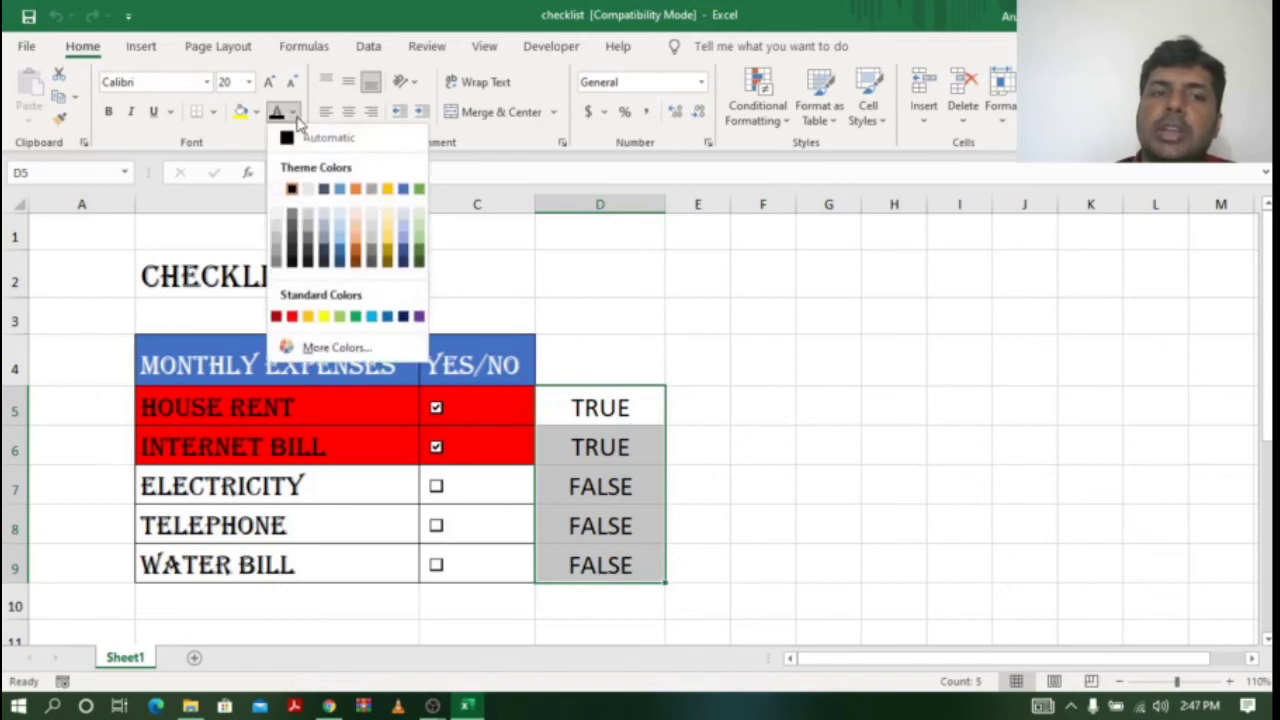
{"action": "left_click", "coordinate": [280, 190]}
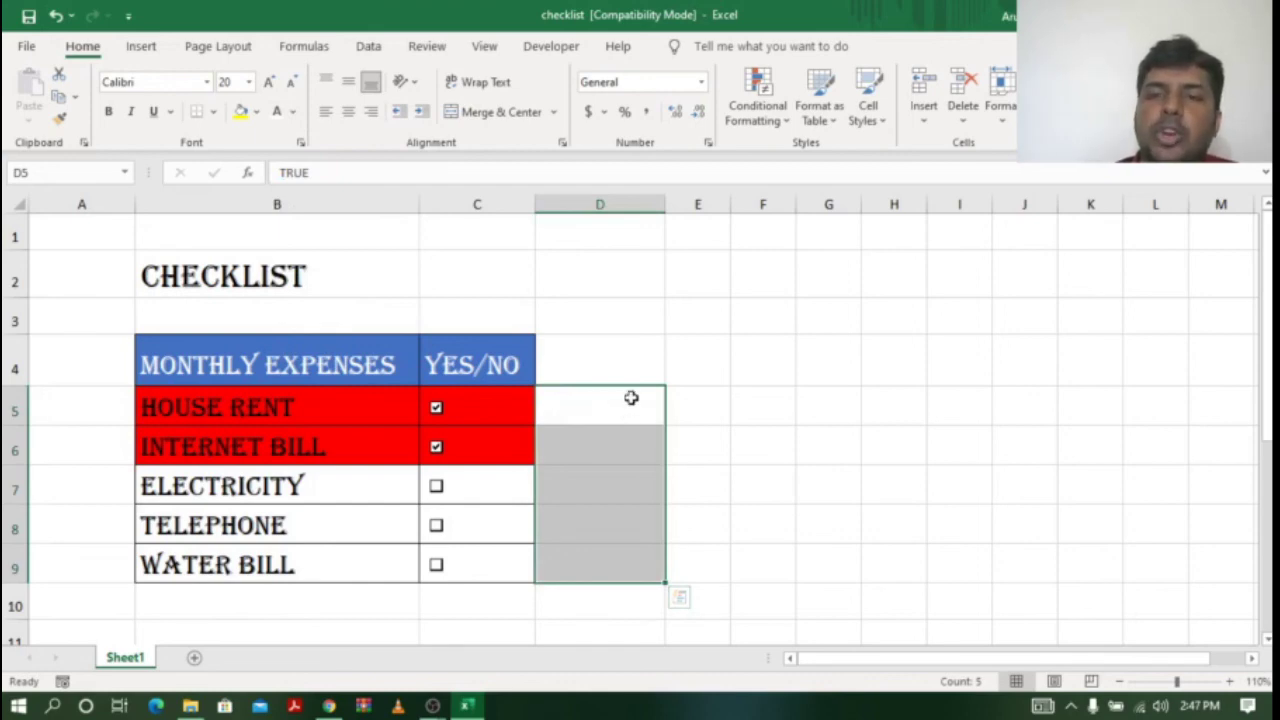
{"action": "left_click", "coordinate": [766, 369]}
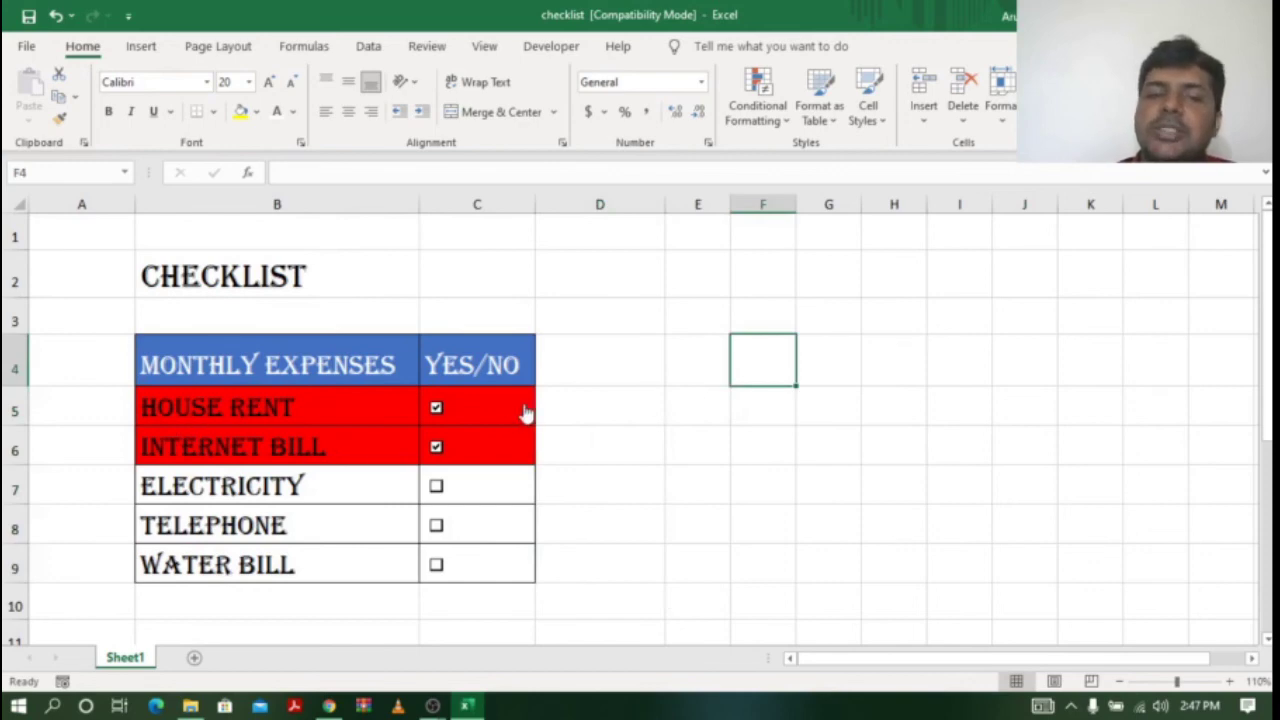
- Tick Electricity and untick Internet Bill to test the highlighting with the linked values hidden
{"action": "left_click", "coordinate": [437, 488]}
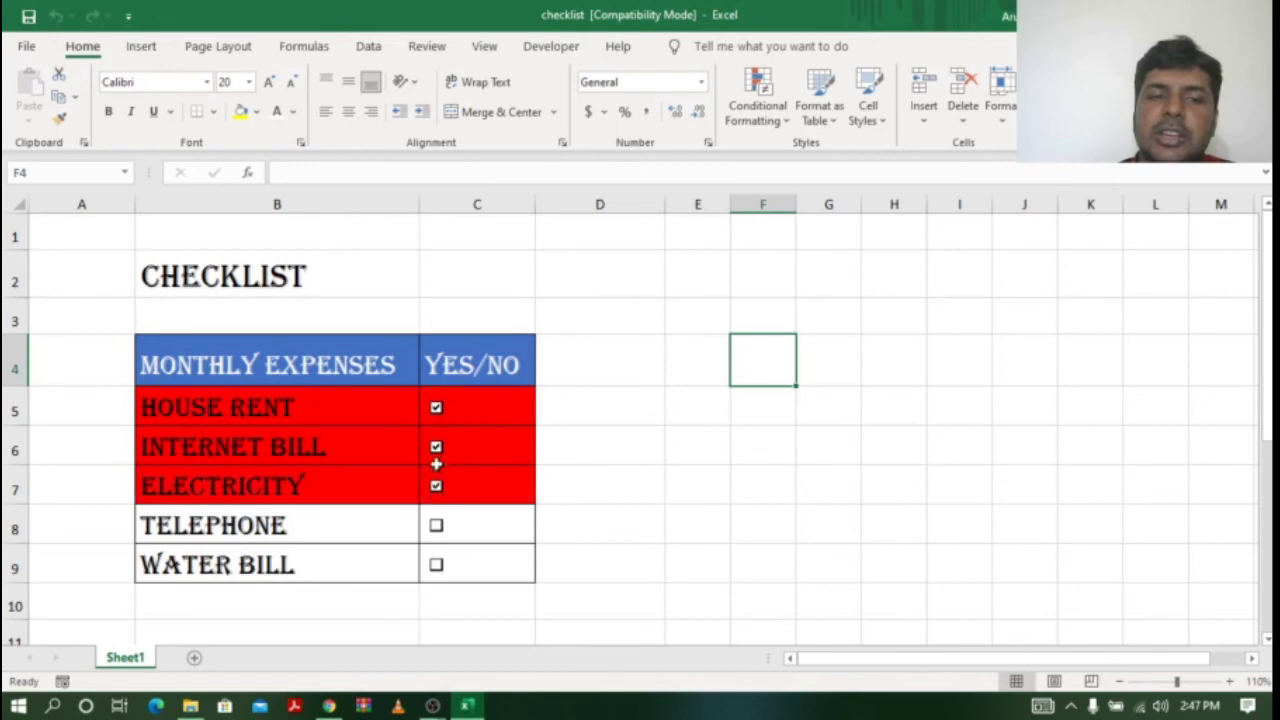
{"action": "left_click", "coordinate": [437, 450]}
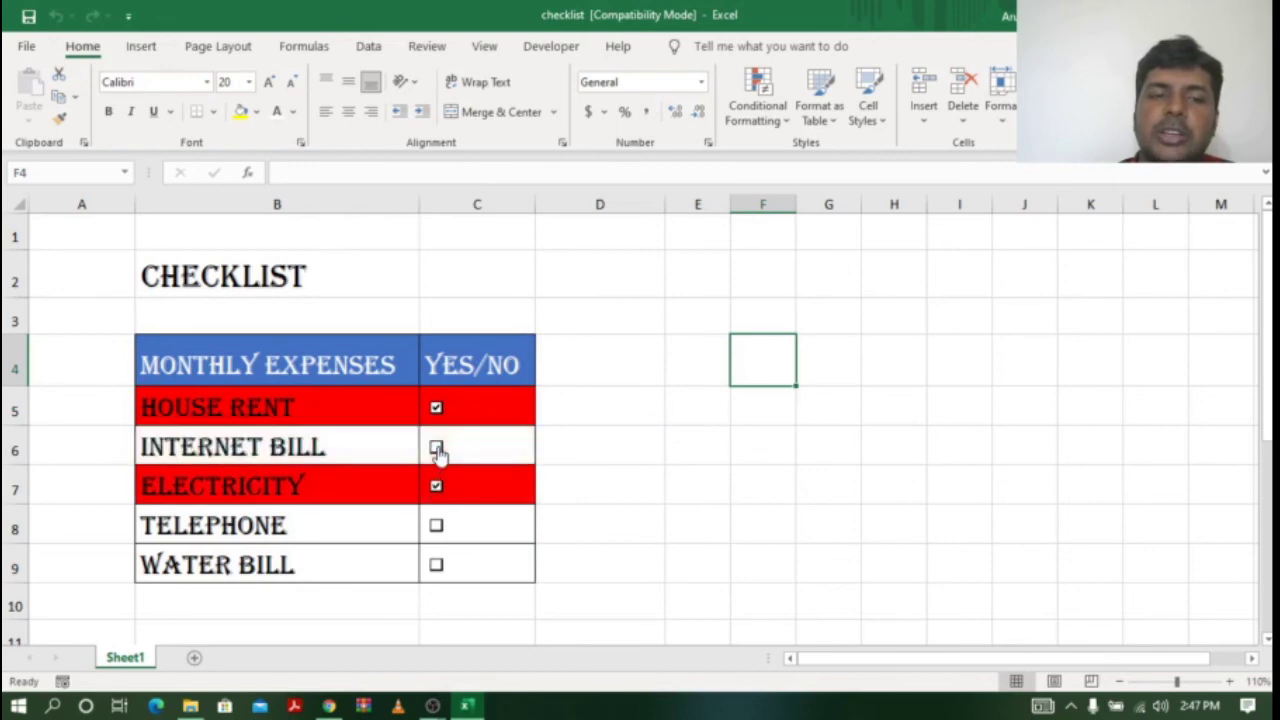